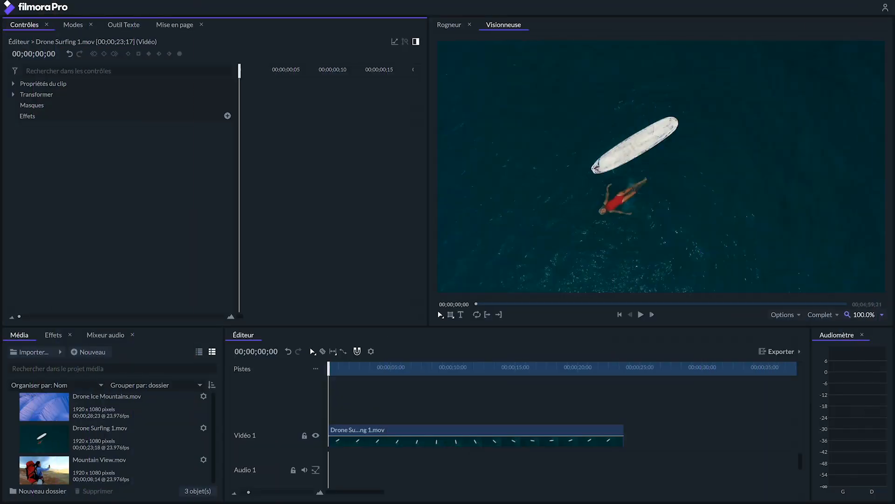
# Step: Place Drone Ice Mountains.mov on Vidéo 2 directly above Drone Surfing 1.mov and adjust its opacity
pyautogui.doubleClick(35, 401)
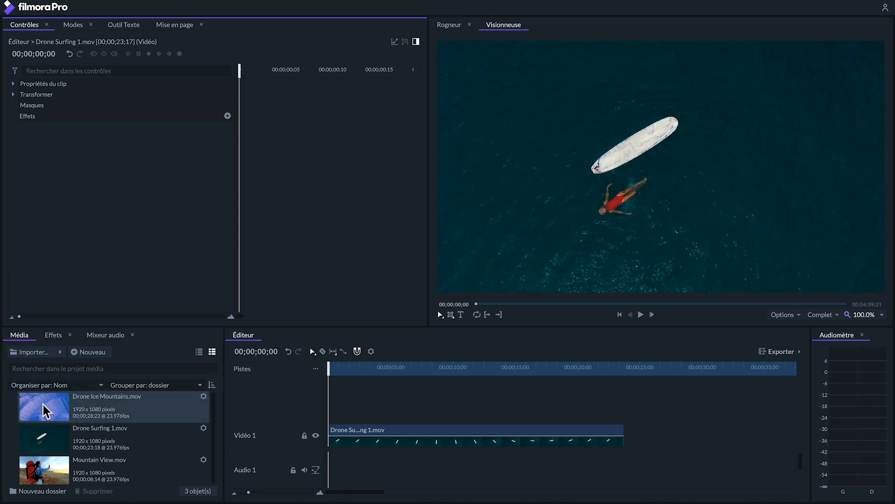
pyautogui.moveTo(327, 405); pyautogui.dragTo(329, 415)
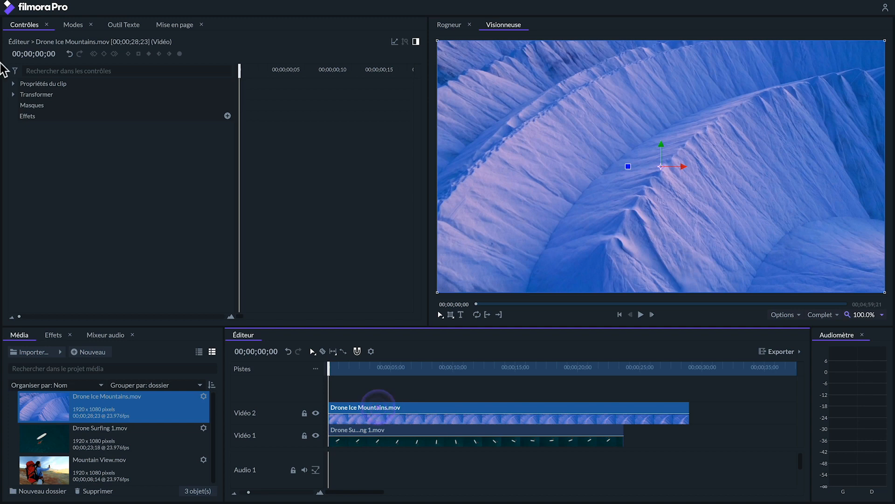
pyautogui.click(13, 95)
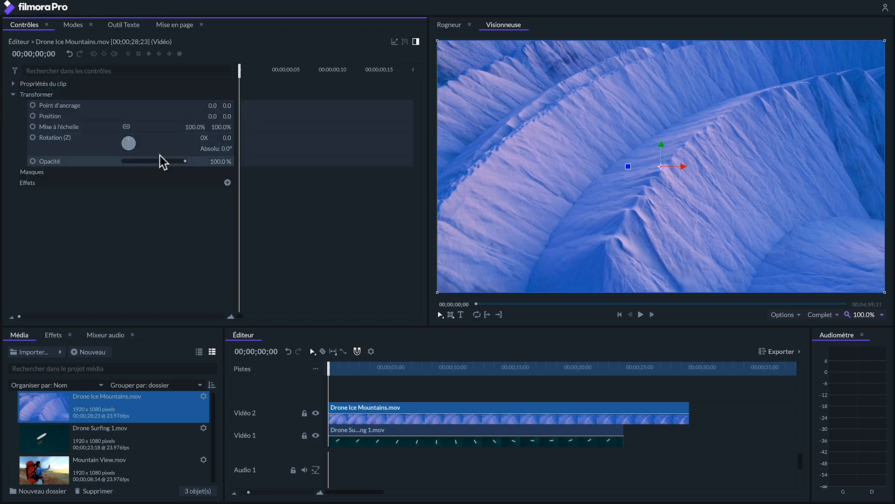
pyautogui.moveTo(186, 161)
pyautogui.mouseDown()
pyautogui.moveTo(139, 158)
pyautogui.moveTo(193, 166)
pyautogui.moveTo(123, 160)
pyautogui.moveTo(197, 170)
pyautogui.mouseUp()
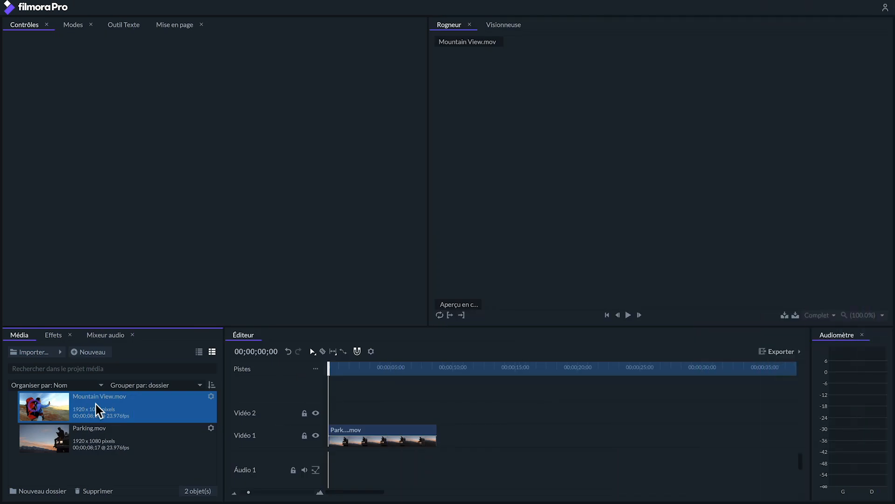
# Step: Place Mountain View.mov on Vidéo 2 above the Parking clip and apply the PiP effect to it
pyautogui.doubleClick(96, 404)
pyautogui.moveTo(298, 404); pyautogui.dragTo(325, 412)
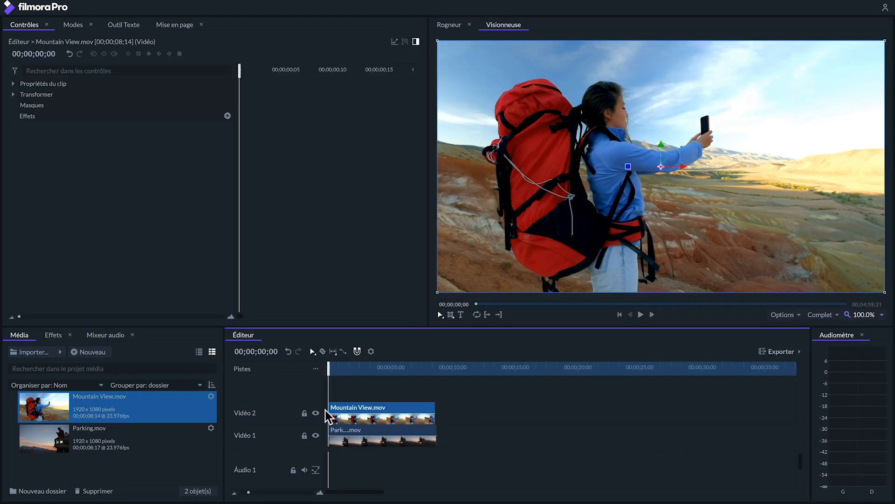
pyautogui.click(53, 335)
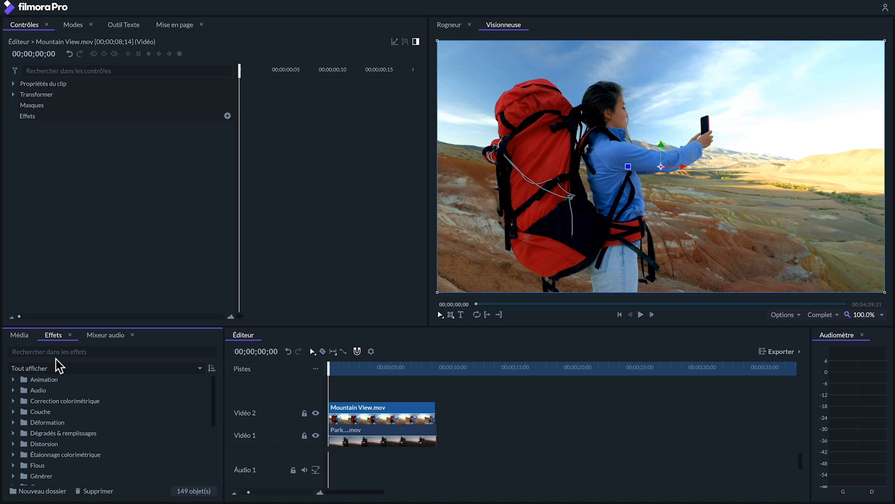
pyautogui.click(56, 352)
pyautogui.write('pip')
pyautogui.moveTo(46, 388); pyautogui.dragTo(363, 415)
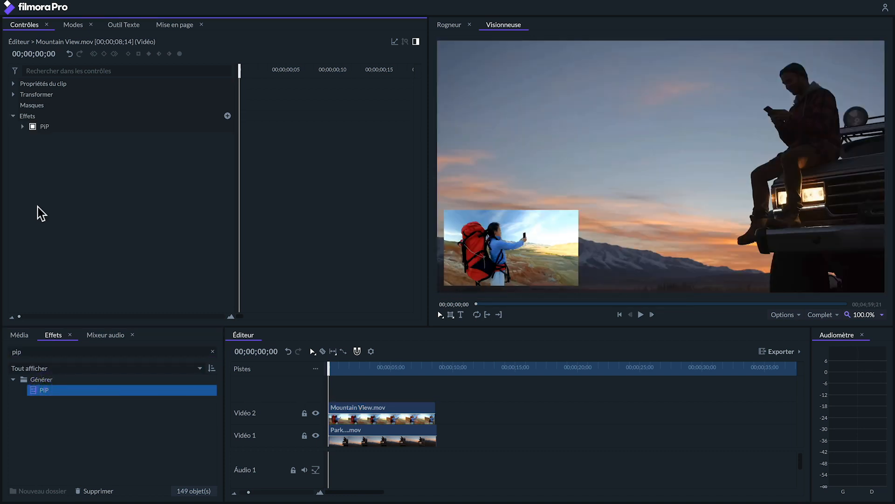
# Step: Try the PiP positions En bas à droite and Droite, choose En bas à gauche, and adjust the margin
pyautogui.click(23, 127)
pyautogui.click(192, 135)
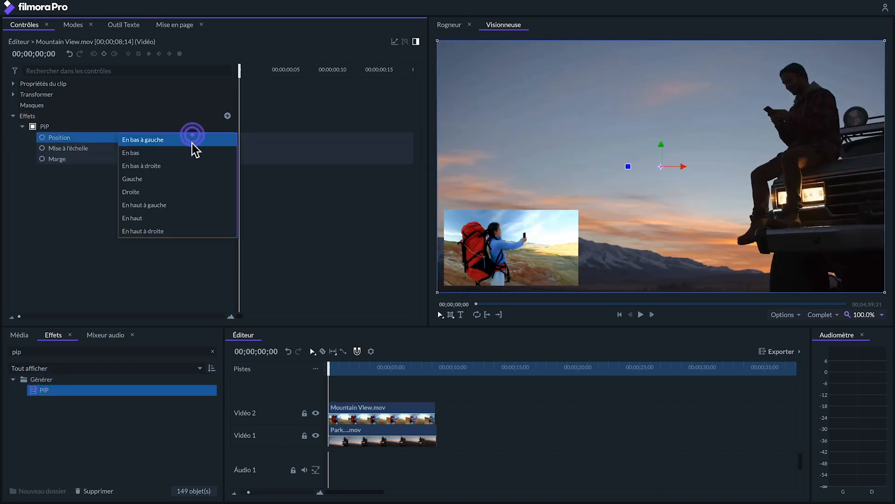
pyautogui.click(183, 165)
pyautogui.click(178, 137)
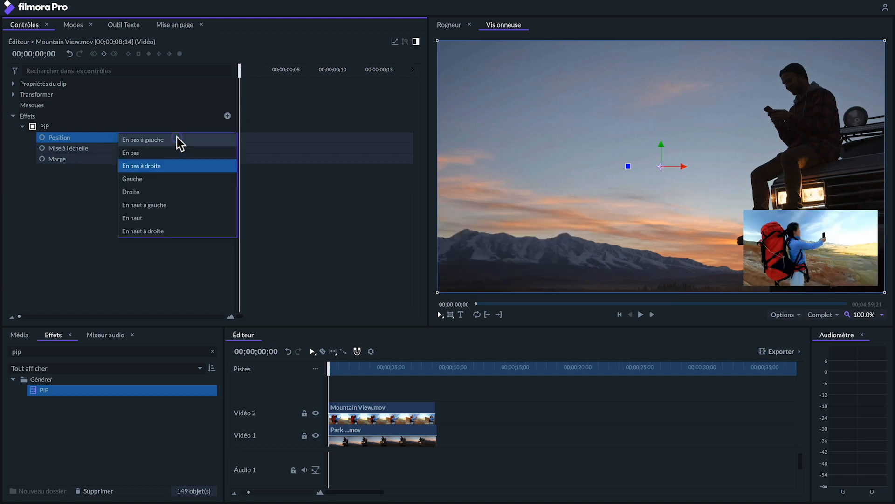
pyautogui.click(168, 193)
pyautogui.click(176, 138)
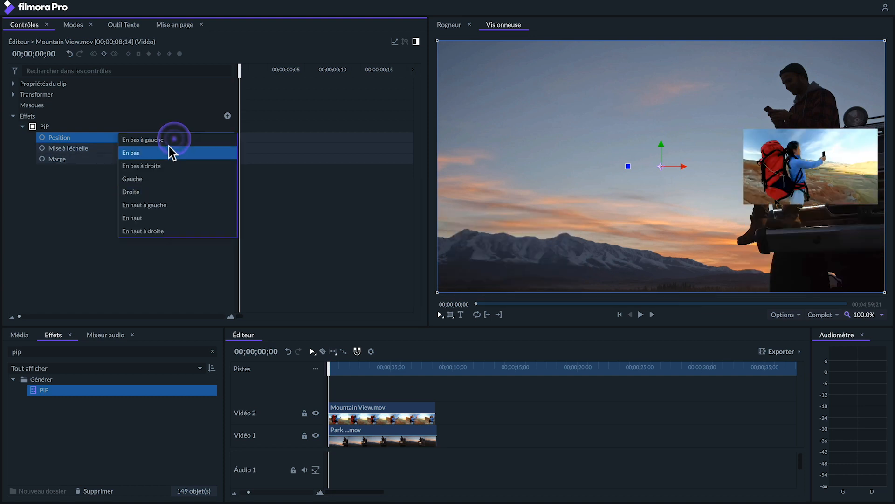
pyautogui.click(168, 140)
pyautogui.moveTo(133, 159); pyautogui.dragTo(155, 159)
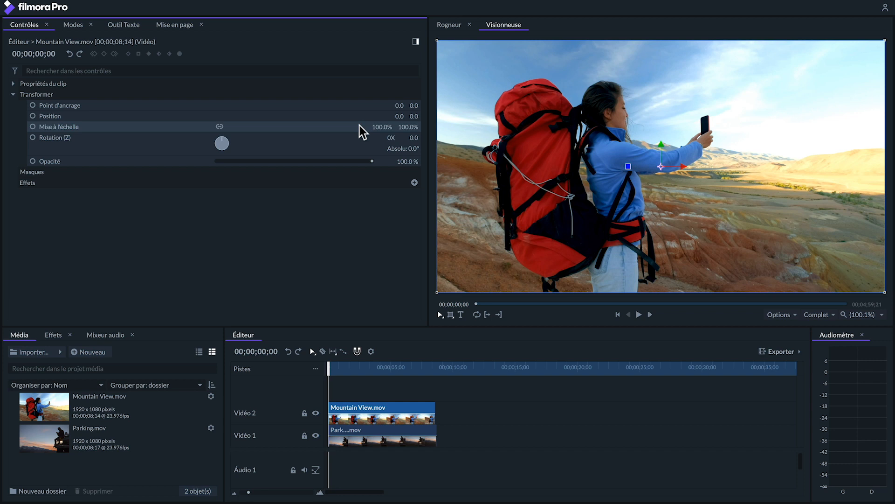
# Step: Scale Mountain View.mov down to about 27.9% and place it in the picture's lower-left corner at about -623.6, -318.5
pyautogui.moveTo(377, 124); pyautogui.dragTo(415, 114)
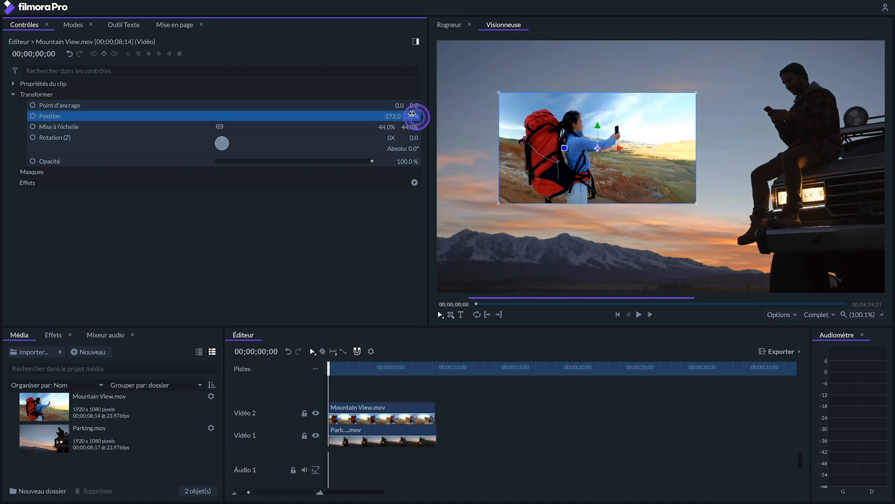
pyautogui.click(632, 182)
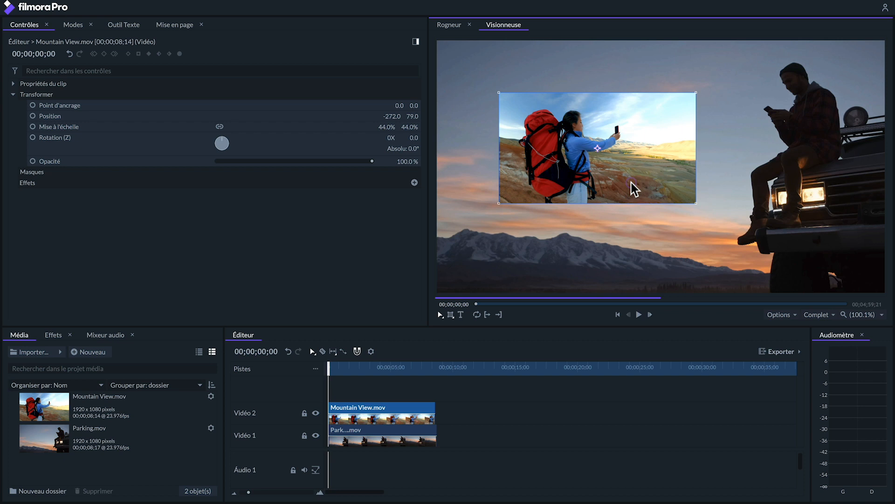
pyautogui.moveTo(632, 183); pyautogui.dragTo(604, 236)
pyautogui.moveTo(669, 146); pyautogui.dragTo(631, 161)
pyautogui.moveTo(606, 221); pyautogui.dragTo(553, 259)
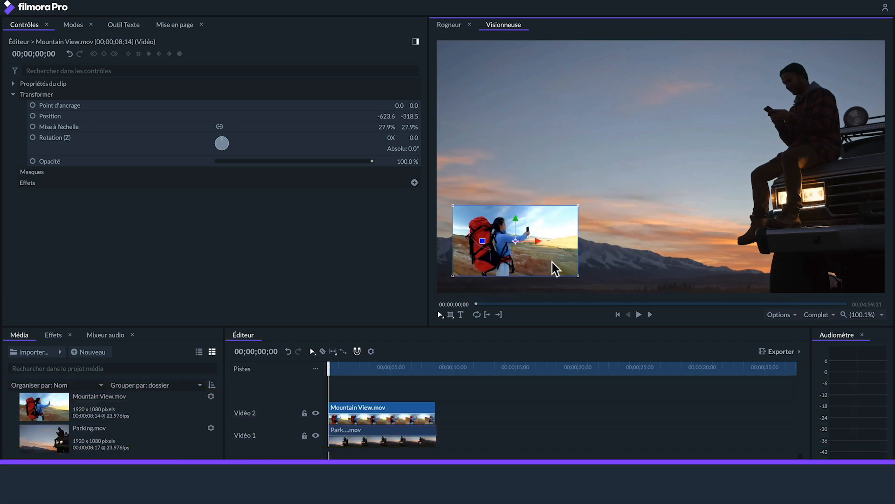
# Step: Find the Ombre portée effect with the search term "ombr" and apply it to Mountain View.mov
pyautogui.click(54, 335)
pyautogui.click(49, 351)
pyautogui.write('ombr')
pyautogui.moveTo(49, 389); pyautogui.dragTo(367, 407)
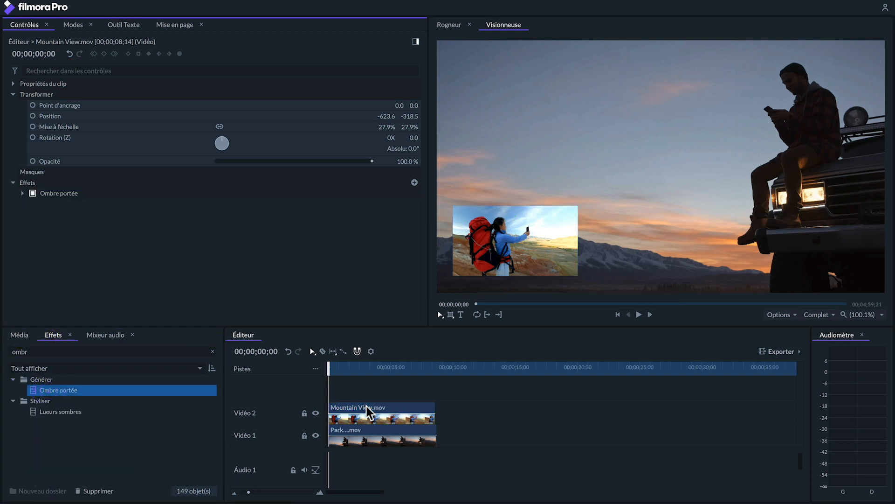
# Step: Set the drop shadow's distance to about 30.7 px and angle to 142°, increase its penumbra, and preview the result
pyautogui.click(22, 193)
pyautogui.click(217, 239)
pyautogui.moveTo(217, 239); pyautogui.dragTo(225, 224)
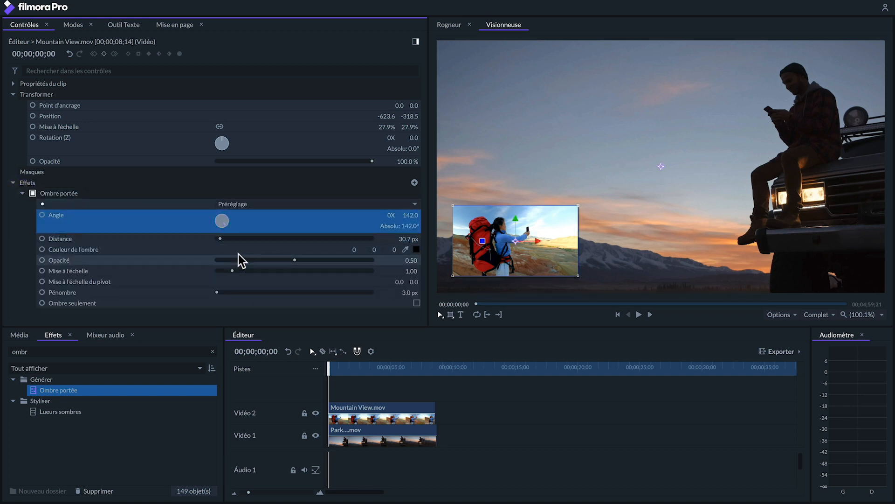
pyautogui.moveTo(216, 292); pyautogui.dragTo(247, 294)
pyautogui.click(537, 415)
pyautogui.press('space')
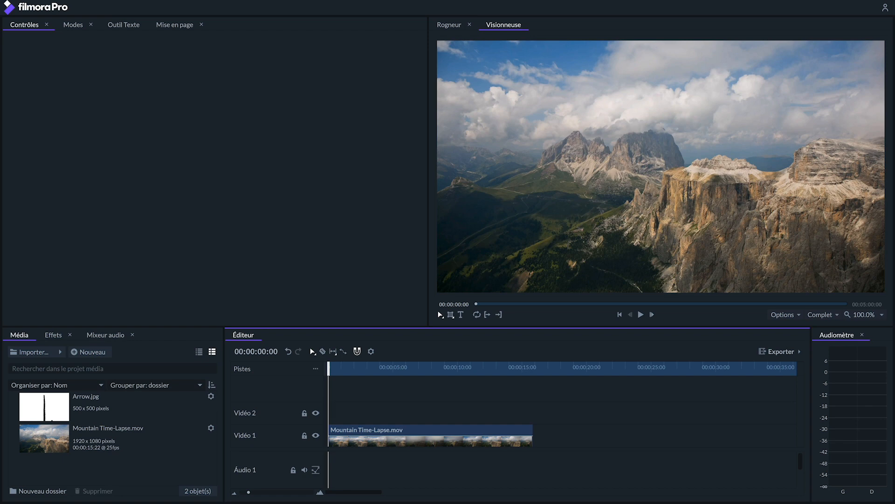
# Step: Place Arrow.jpg on Vidéo 2 above Mountain Time-Lapse.mov, then move and shrink it to point at the flat-topped peak
pyautogui.moveTo(32, 404); pyautogui.dragTo(334, 409)
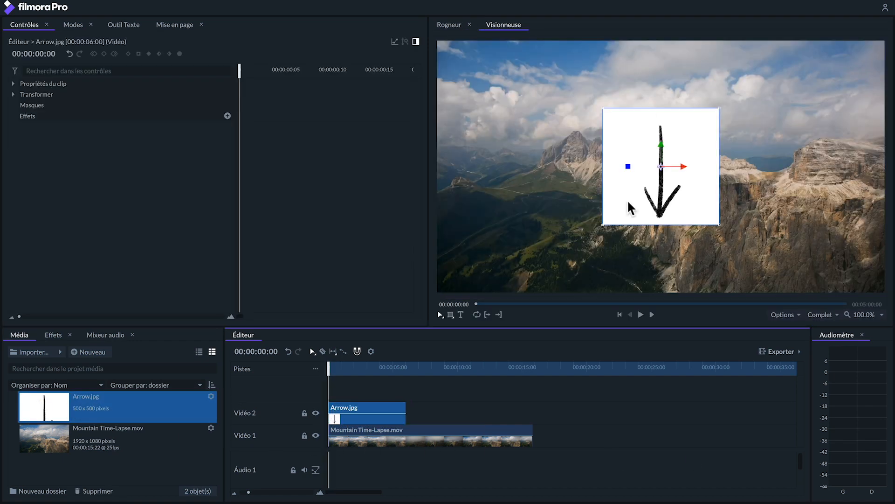
pyautogui.moveTo(634, 198); pyautogui.dragTo(688, 144)
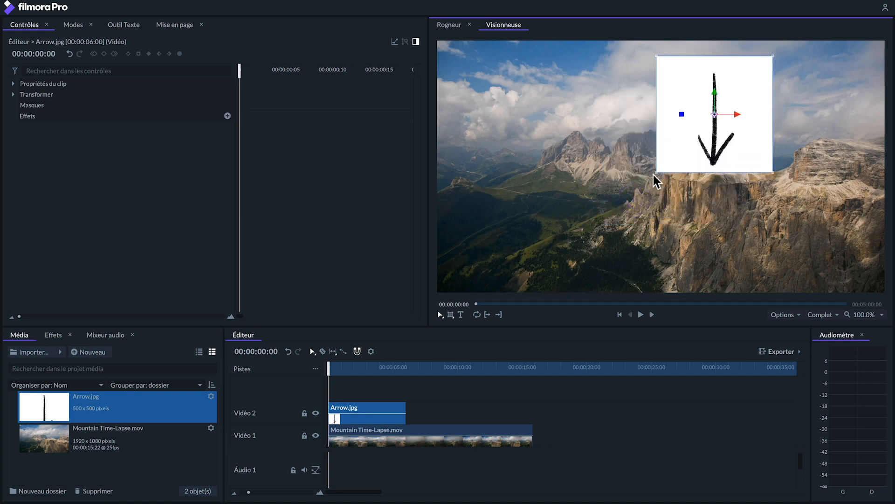
pyautogui.moveTo(656, 171); pyautogui.dragTo(715, 146)
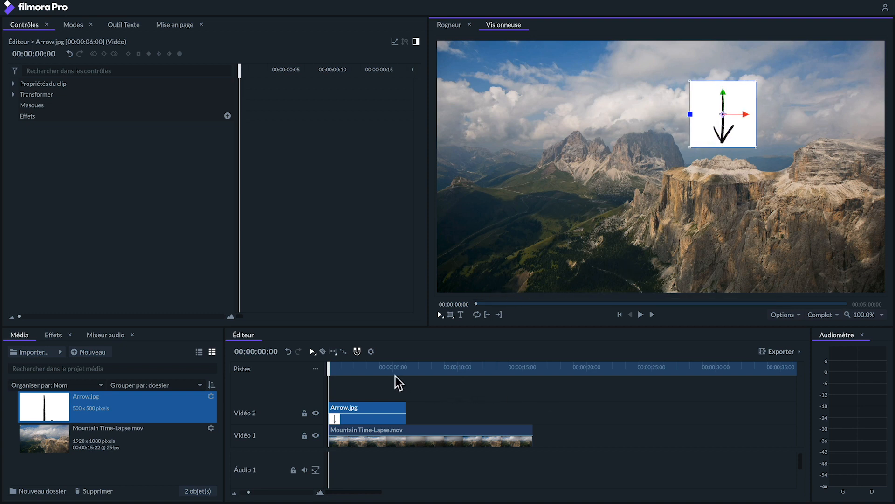
# Step: Set the Fusion mode of the Arrow.jpg clip to Produit and preview the composite
pyautogui.click(13, 84)
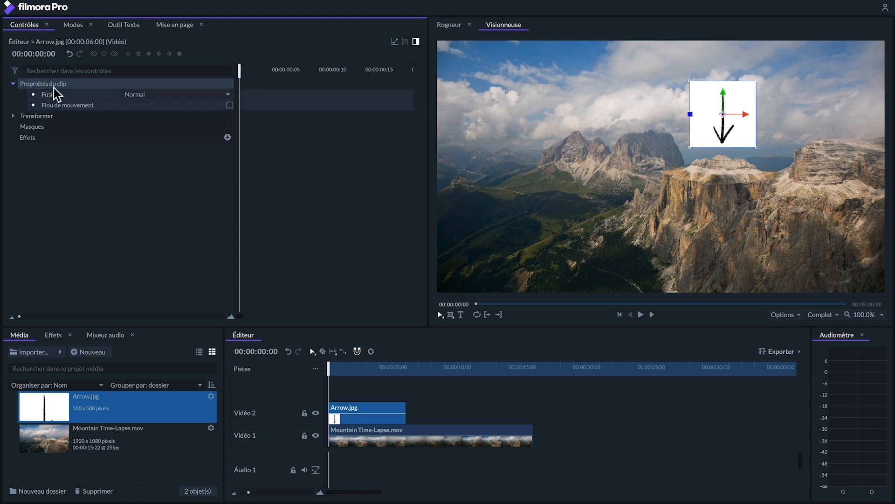
pyautogui.click(227, 95)
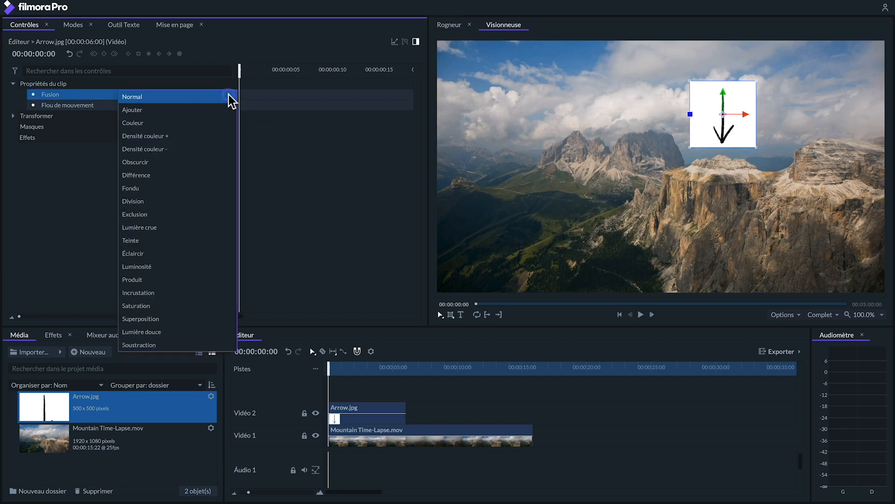
pyautogui.click(154, 280)
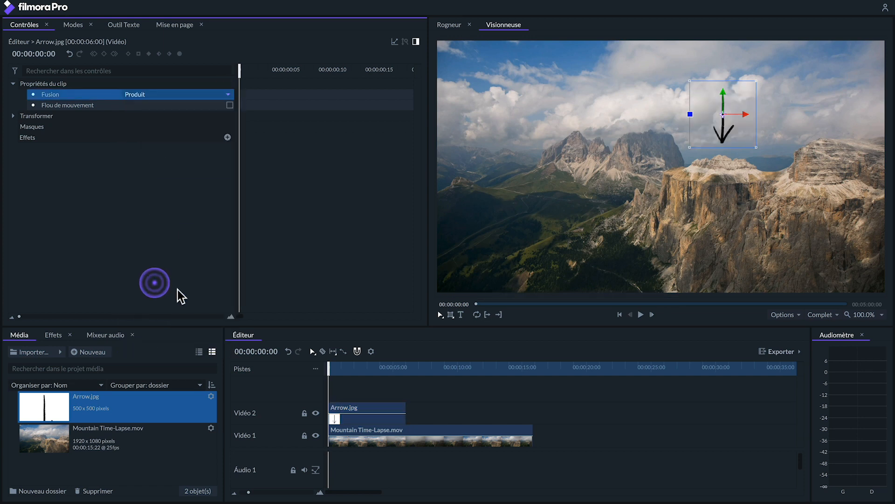
pyautogui.click(469, 400)
pyautogui.press('space')
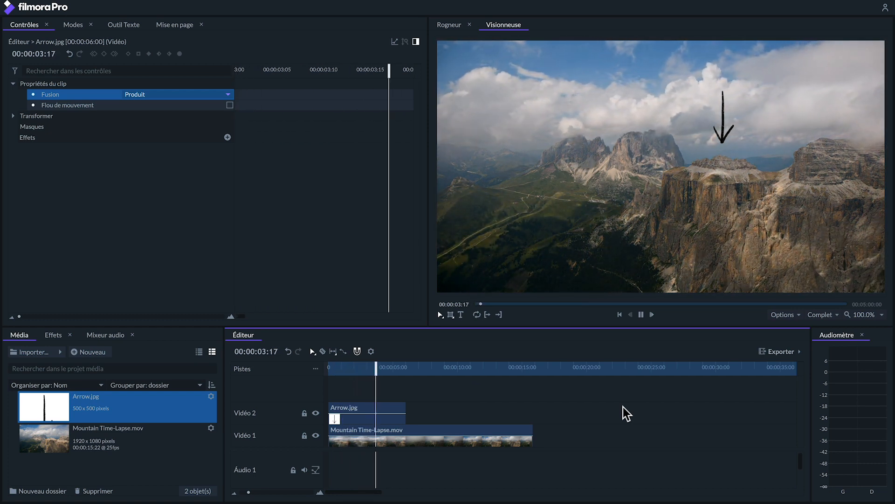
pyautogui.press('space')
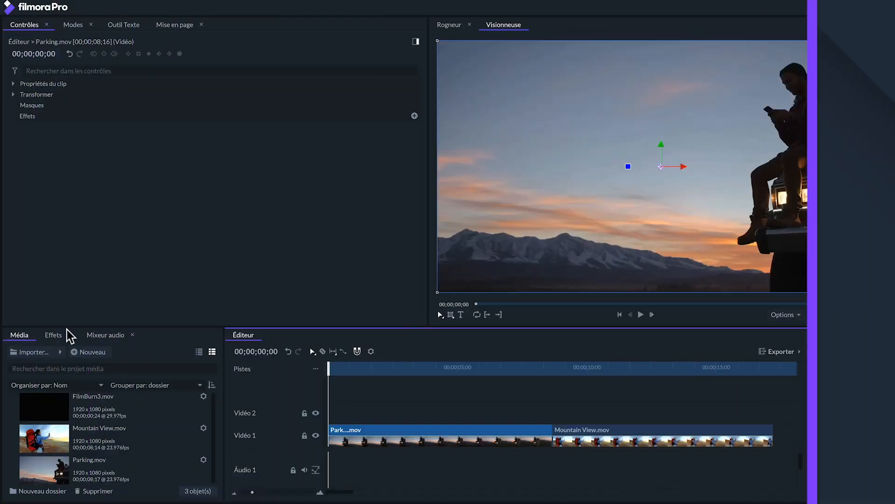
# Step: Expand the Lumières & halos category in the effects library to show its effects
pyautogui.click(49, 336)
pyautogui.scroll(-5, 109, 445)
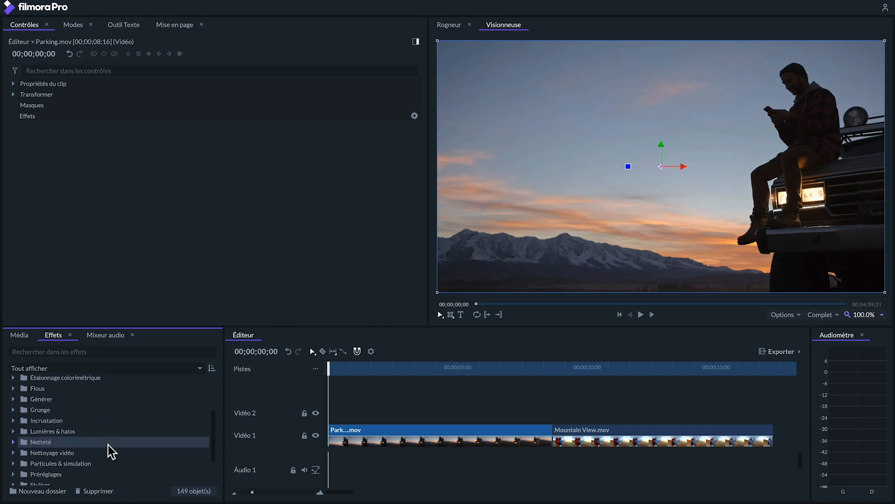
pyautogui.click(13, 427)
pyautogui.scroll(-3, 142, 417)
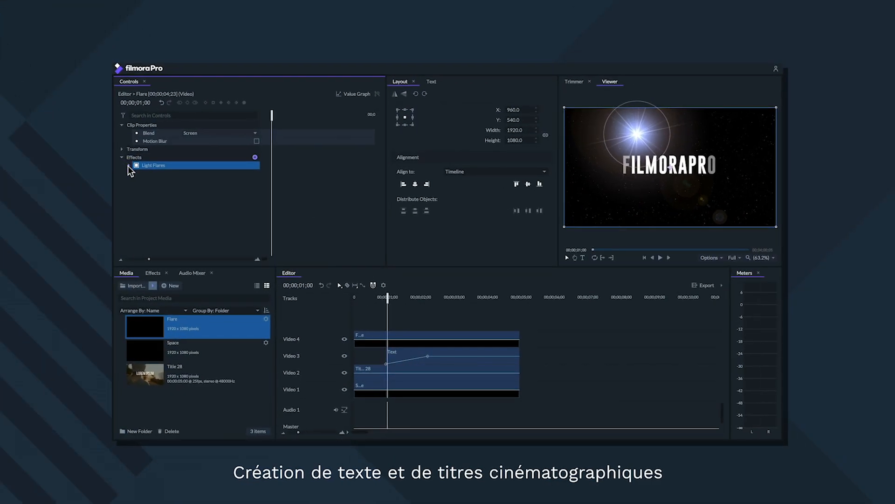
# Step: Set the Flare Type of the Light Flares effect on the Flare clip to Anamorphic enterprise
pyautogui.click(128, 166)
pyautogui.click(200, 173)
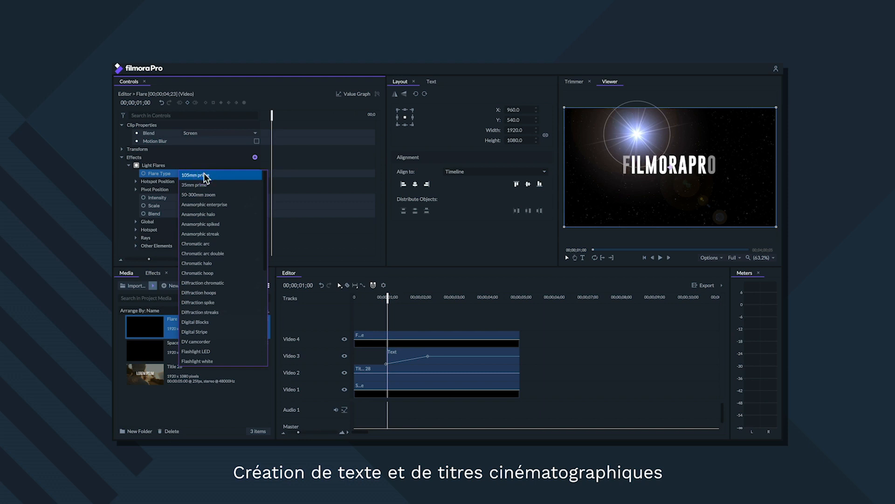
pyautogui.click(213, 204)
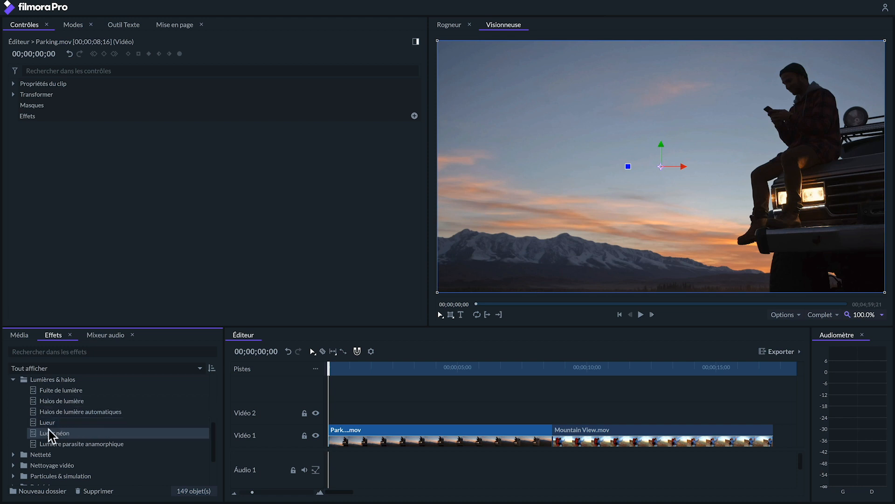
# Step: Apply the Lumière parasite anamorphique effect to Parking.mov and play it back
pyautogui.moveTo(32, 444); pyautogui.dragTo(344, 427)
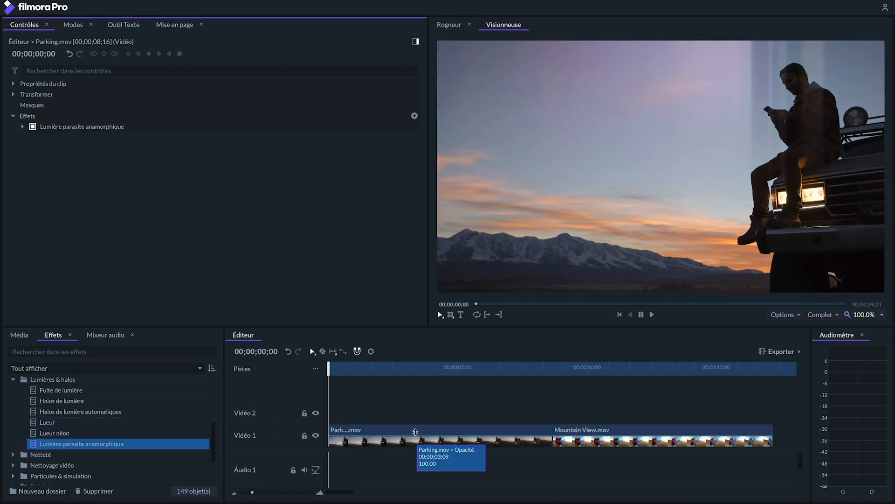
pyautogui.press('space')
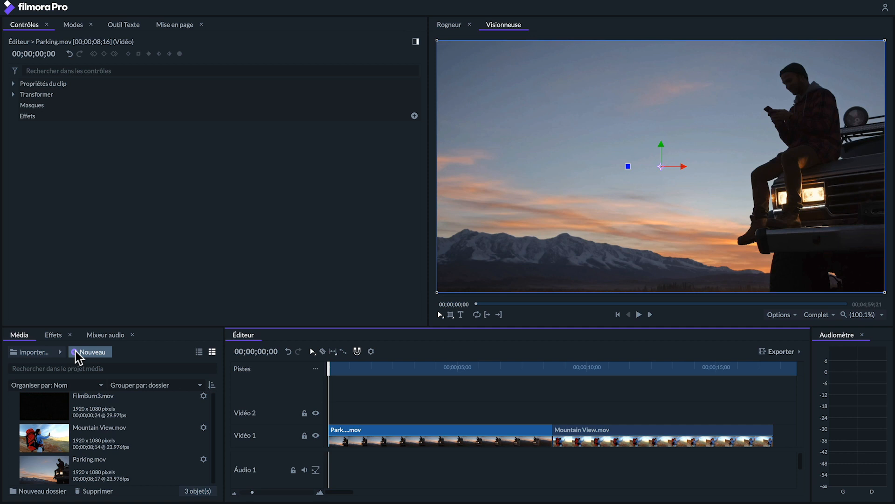
# Step: Create a new plane and place it on Vidéo 2 across the cut between Parking.mov and Mountain View.mov
pyautogui.click(77, 355)
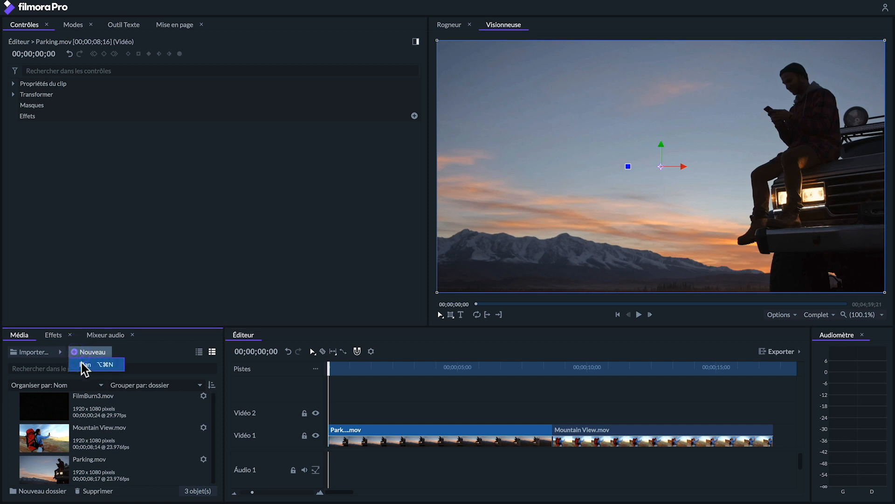
pyautogui.click(86, 366)
pyautogui.click(530, 294)
pyautogui.moveTo(36, 481); pyautogui.dragTo(470, 406)
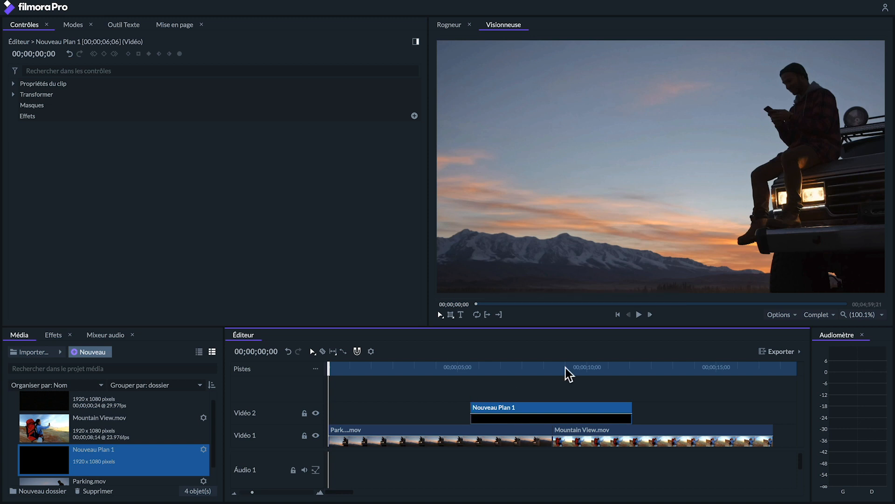
# Step: Apply the Halos de lumière effect to the Nouveau Plan 1 clip with the playhead on the cut at 00;00;08;15
pyautogui.click(552, 366)
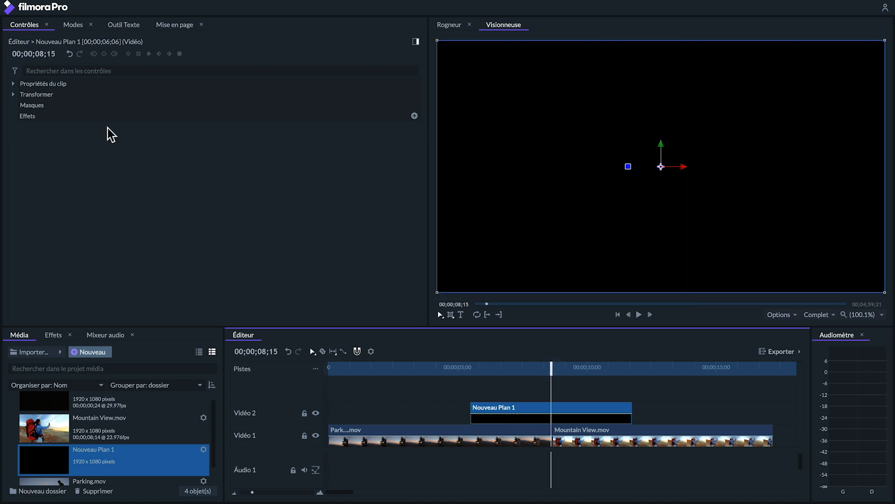
pyautogui.click(52, 336)
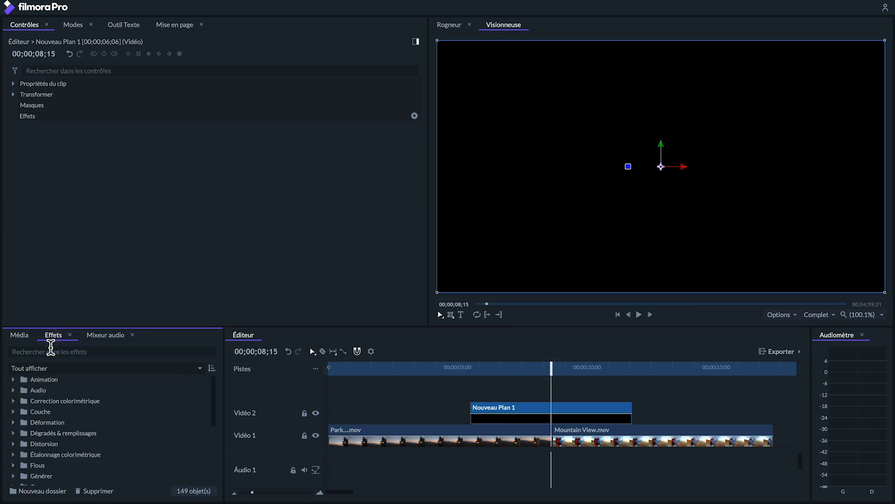
pyautogui.click(50, 351)
pyautogui.write('halos de')
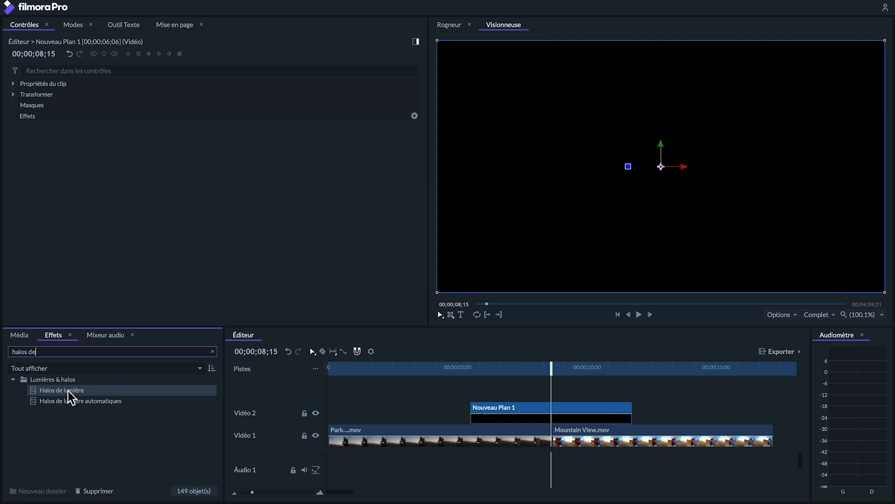
pyautogui.moveTo(68, 391); pyautogui.dragTo(555, 404)
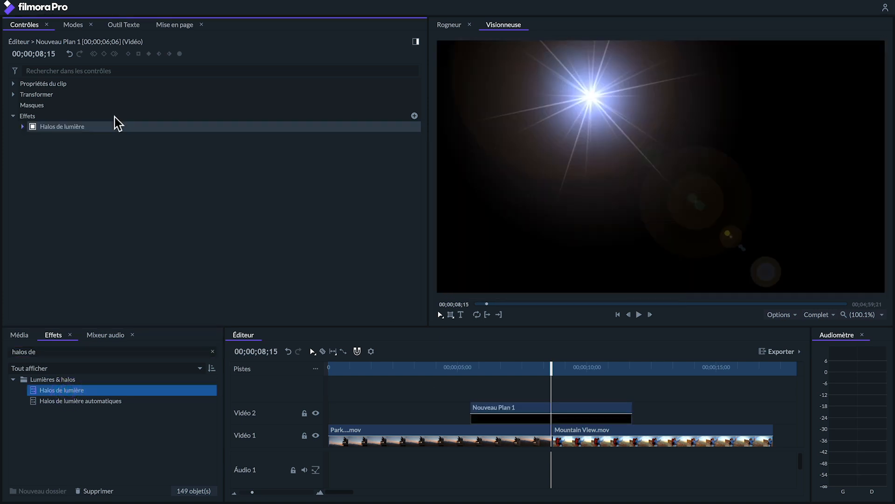
# Step: Set the Fusion mode of Nouveau Plan 1 to Ajouter in its clip properties
pyautogui.click(13, 84)
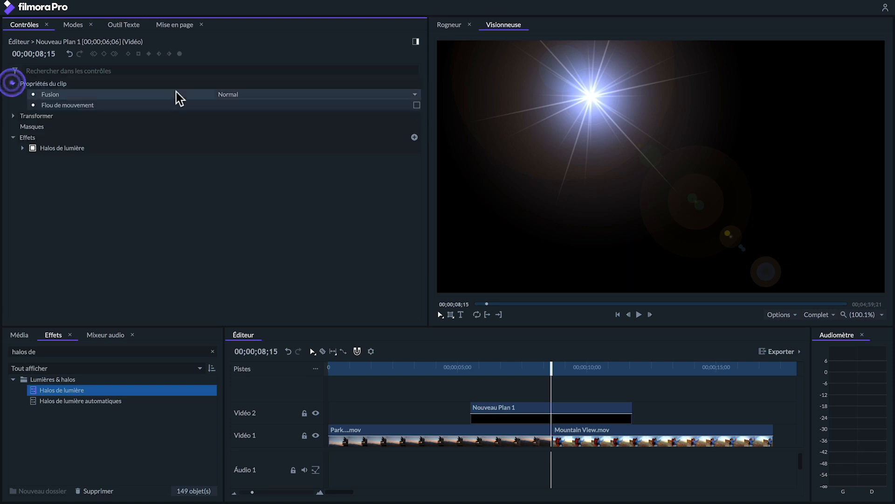
pyautogui.click(242, 96)
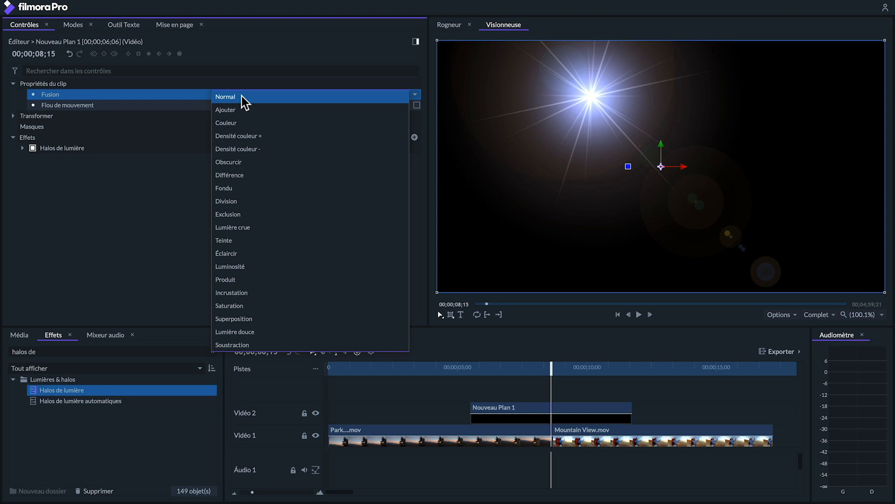
pyautogui.click(241, 107)
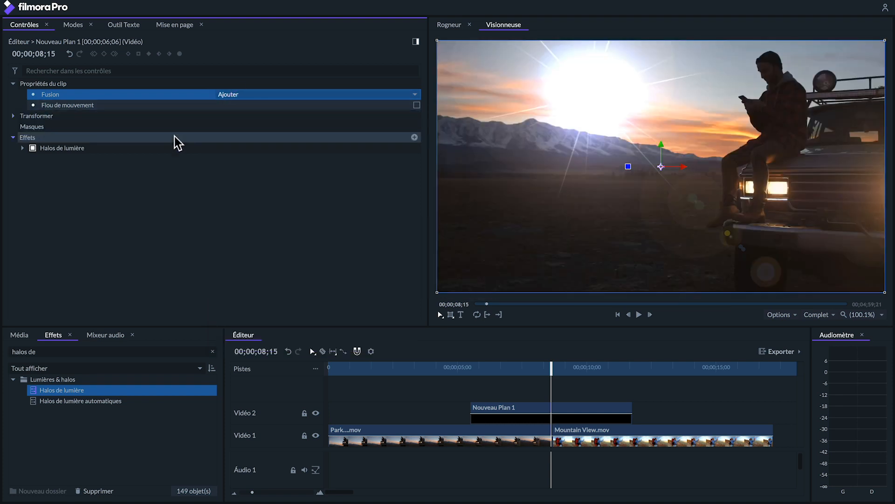
# Step: Set the Type de halo of the Halos de lumière effect to pics anamorphique
pyautogui.click(23, 148)
pyautogui.click(310, 159)
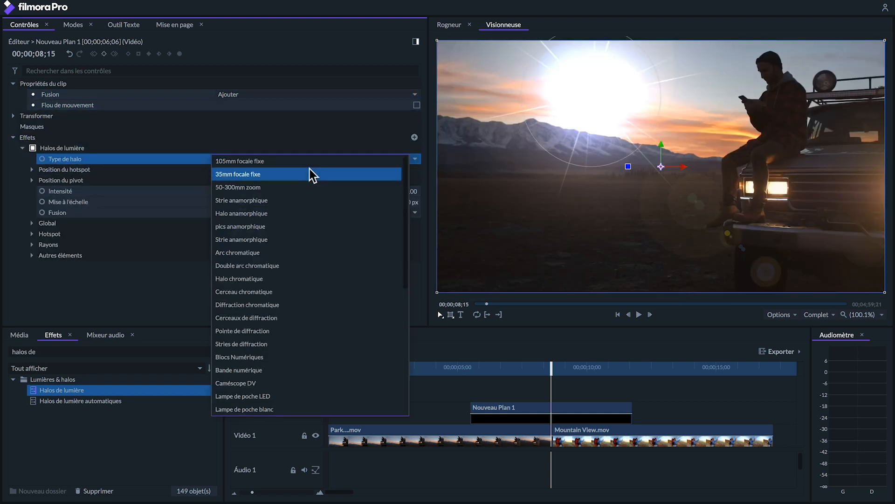
pyautogui.click(304, 226)
# Step: Move the halo's hotspot to the right edge of the frame and set its Mise à l'échelle to 8600 px
pyautogui.moveTo(628, 166); pyautogui.dragTo(886, 201)
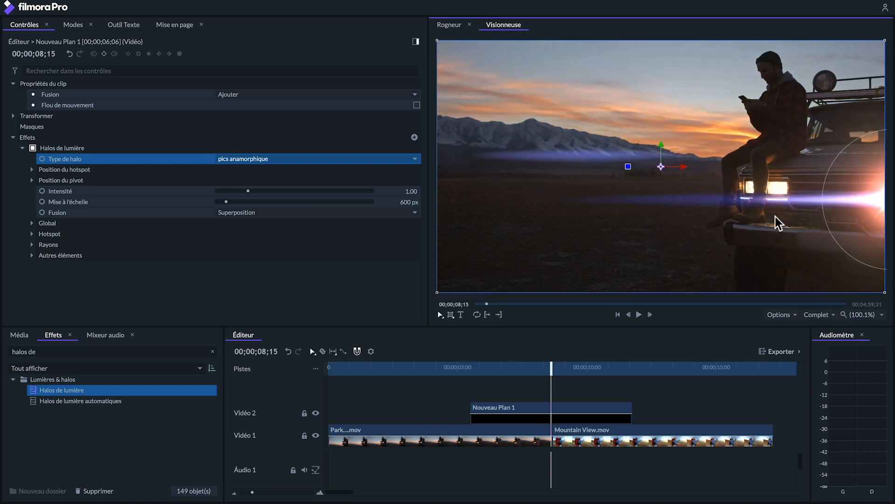
pyautogui.moveTo(227, 202); pyautogui.dragTo(351, 202)
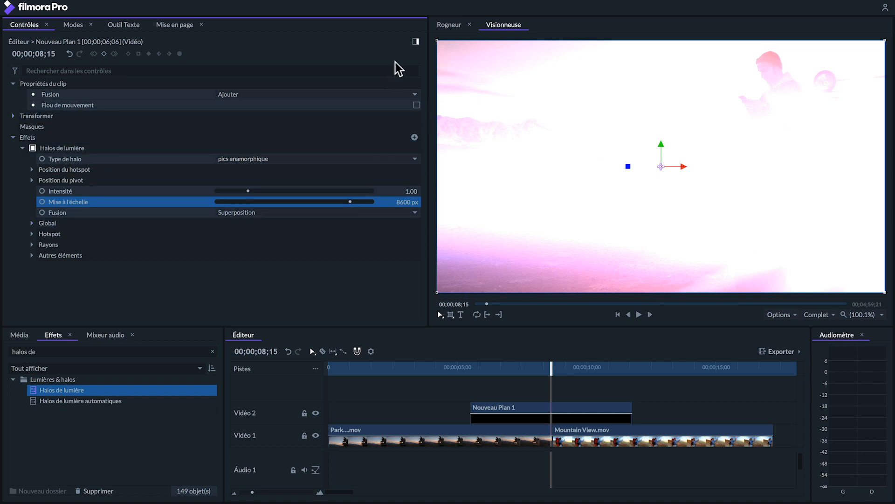
# Step: Show the keyframe timeline and keyframe the halo's Intensité at 00;00;08;15 with a value of 1.80
pyautogui.click(416, 42)
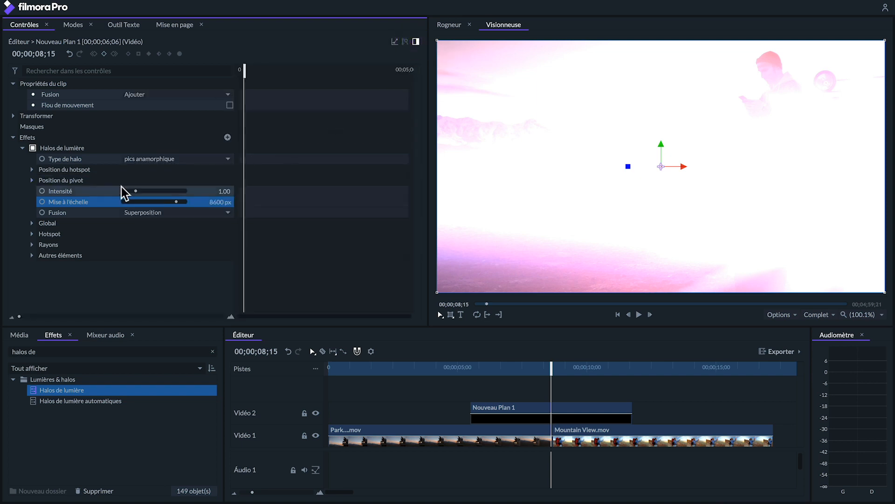
pyautogui.click(42, 192)
pyautogui.click(230, 316)
pyautogui.click(231, 316)
pyautogui.moveTo(136, 192); pyautogui.dragTo(146, 191)
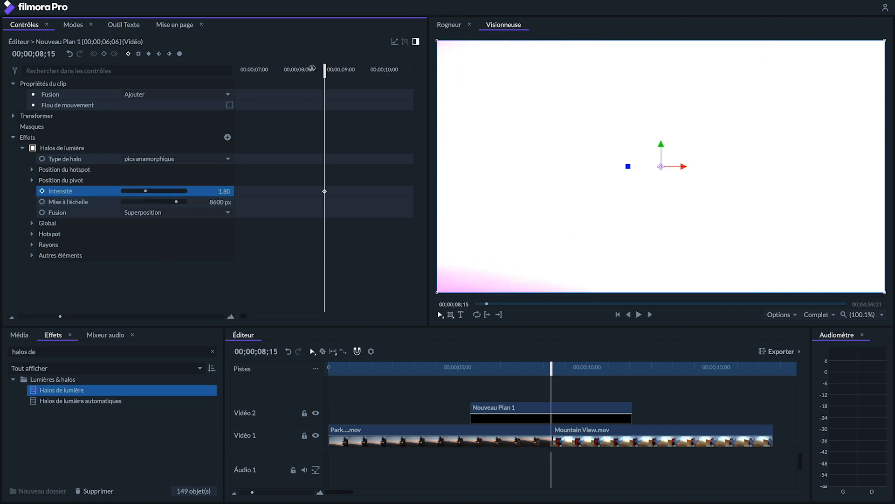
# Step: Add Intensité keyframes of 0.00 on both sides of the peak, at 00;00;08;11 and 00;00;08;18
pyautogui.moveTo(323, 69); pyautogui.dragTo(317, 73)
pyautogui.moveTo(144, 191); pyautogui.dragTo(96, 195)
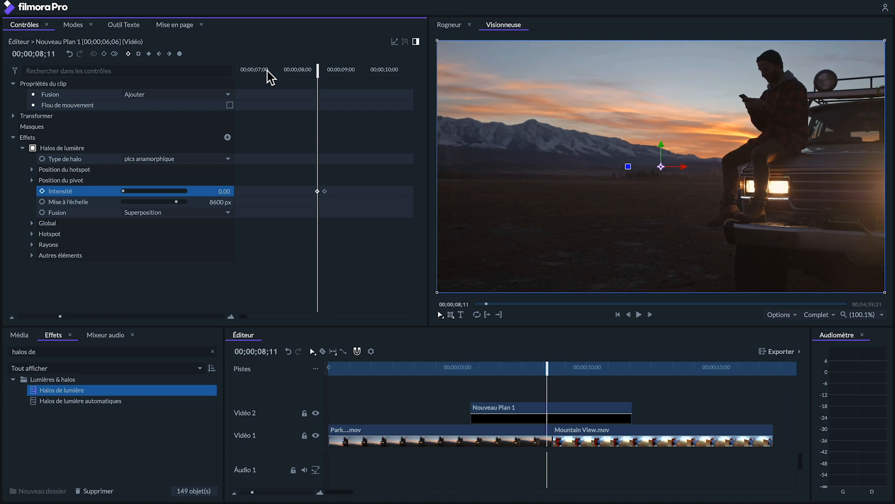
pyautogui.click(330, 70)
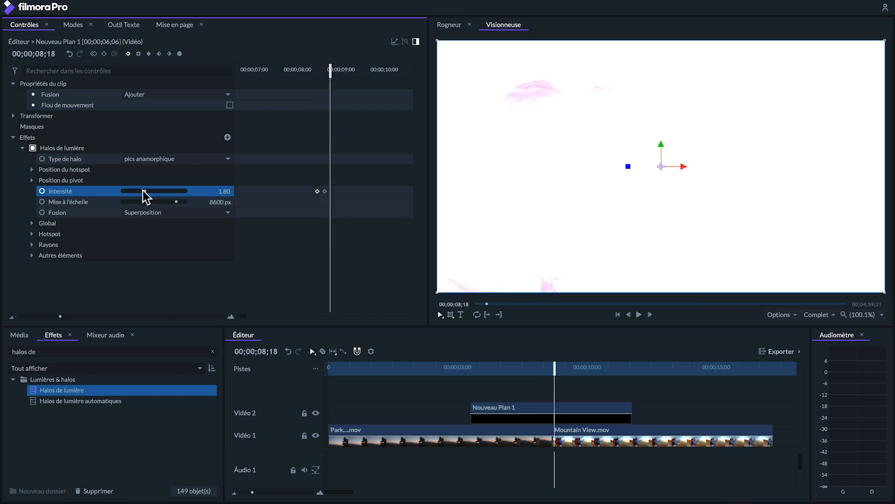
pyautogui.moveTo(145, 191); pyautogui.dragTo(98, 194)
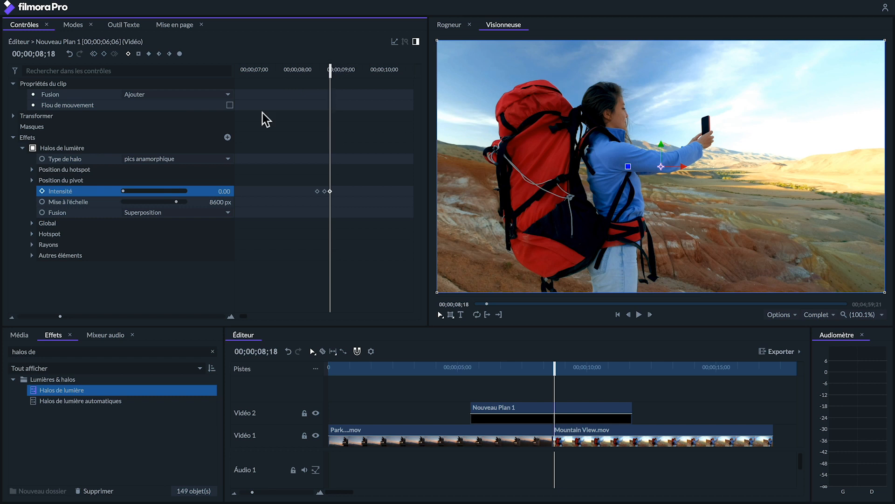
# Step: Change the middle Intensité keyframe at 00;00;08;15 to the filled-diamond interpolation type and play back the transition
pyautogui.click(94, 54)
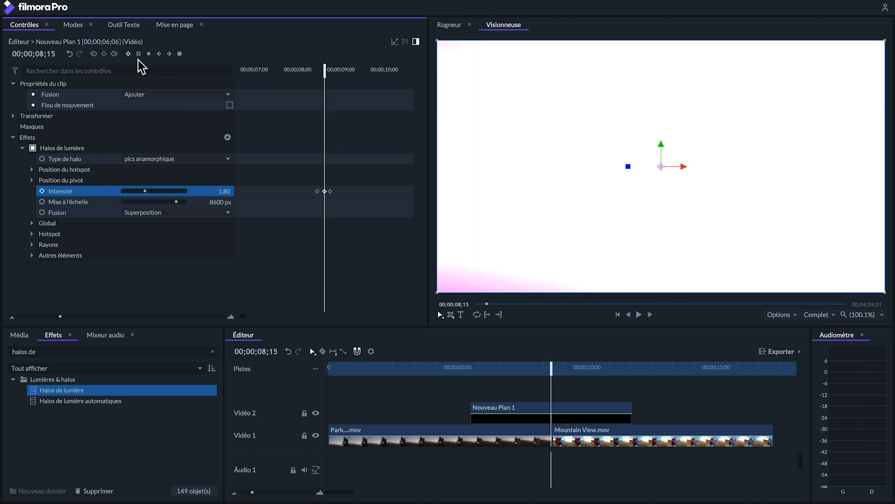
pyautogui.click(149, 54)
pyautogui.click(308, 70)
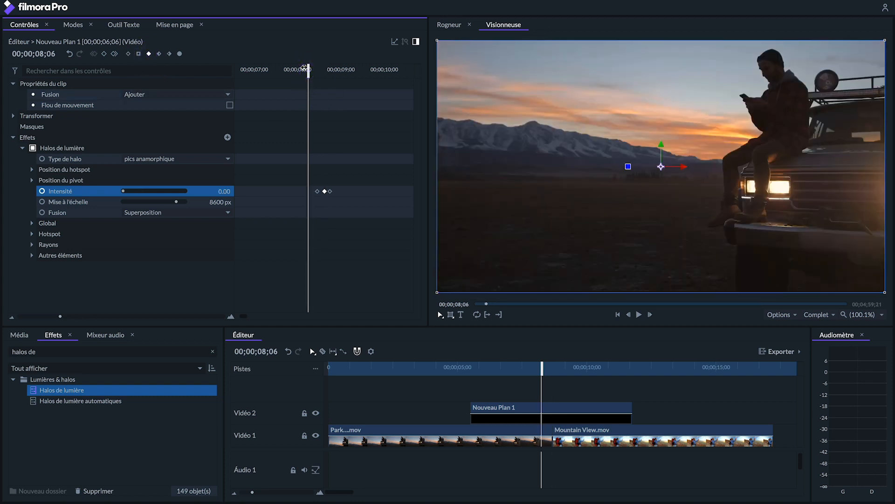
pyautogui.press('space')
pyautogui.press('space')
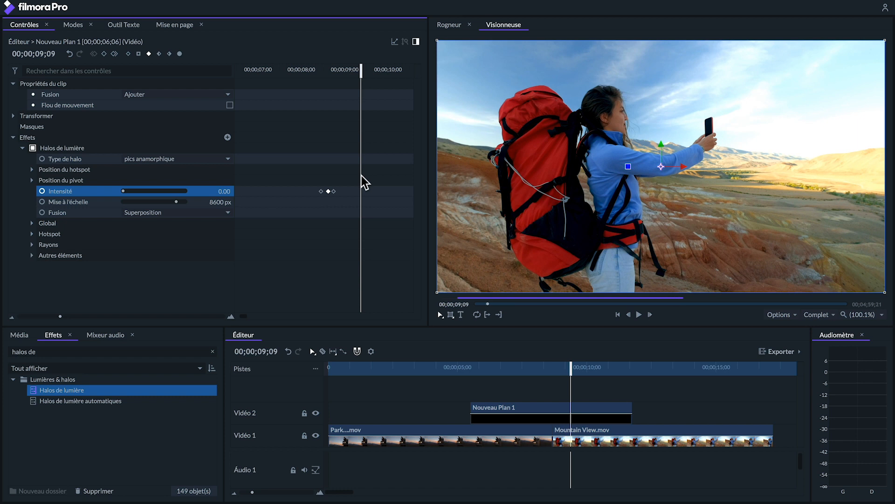
# Step: Spread the two outer Intensité keyframes farther from the middle one and play back the slower flash
pyautogui.moveTo(329, 189)
pyautogui.mouseDown()
pyautogui.moveTo(338, 189)
pyautogui.moveTo(294, 189)
pyautogui.moveTo(341, 189)
pyautogui.mouseUp()
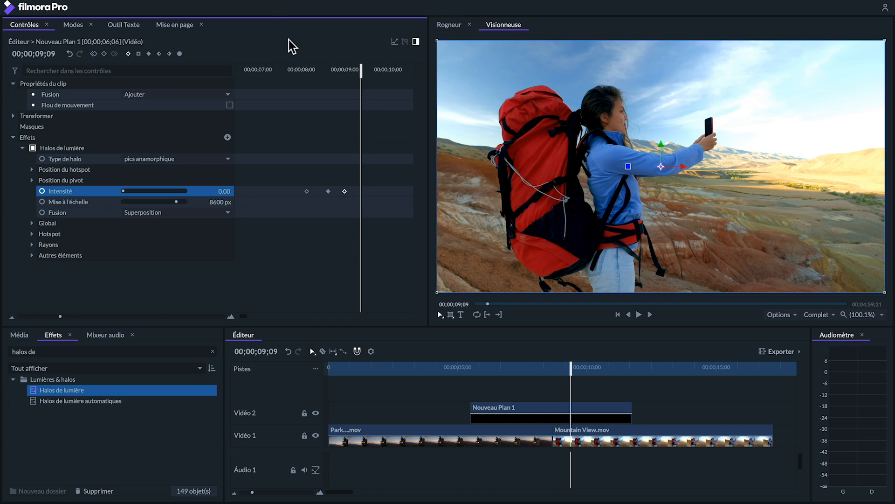
pyautogui.click(293, 69)
pyautogui.press('space')
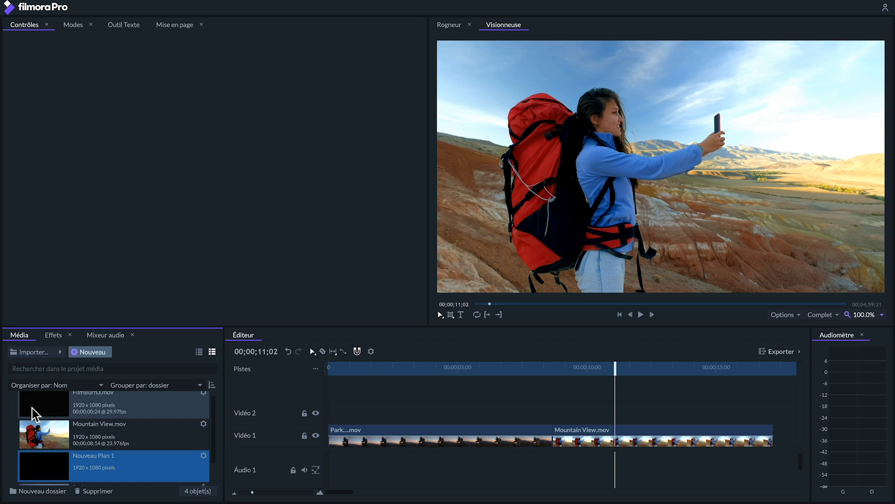
# Step: Place FilmBurn3.mov on Vidéo 2 across the cut between Parking.mov and Mountain View.mov and preview it at 00;00;08;13
pyautogui.moveTo(32, 408); pyautogui.dragTo(544, 419)
pyautogui.moveTo(543, 418); pyautogui.dragTo(543, 419)
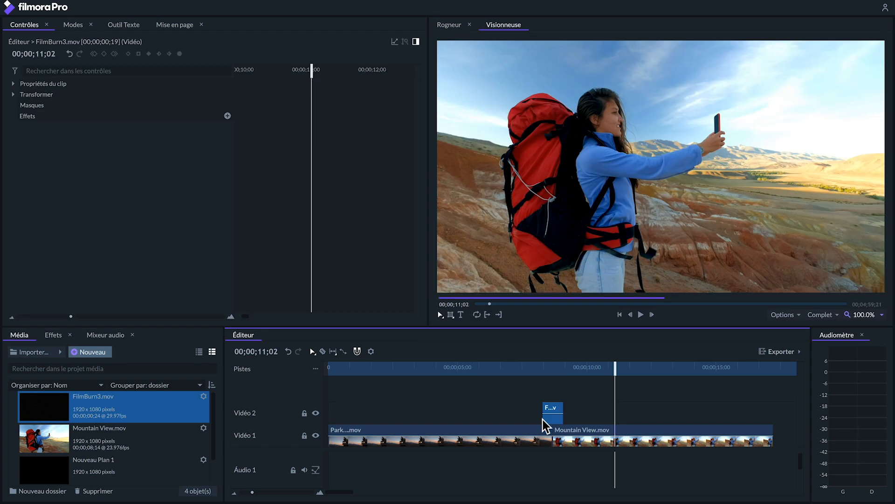
pyautogui.click(549, 365)
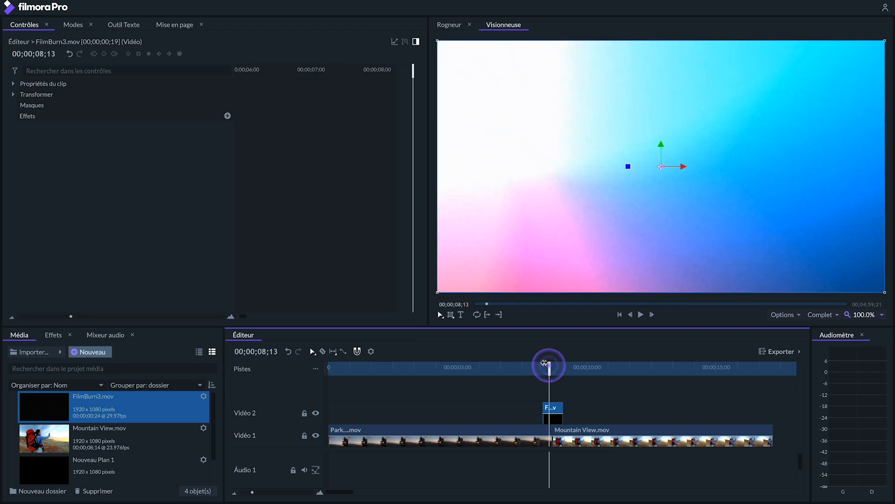
pyautogui.click(550, 410)
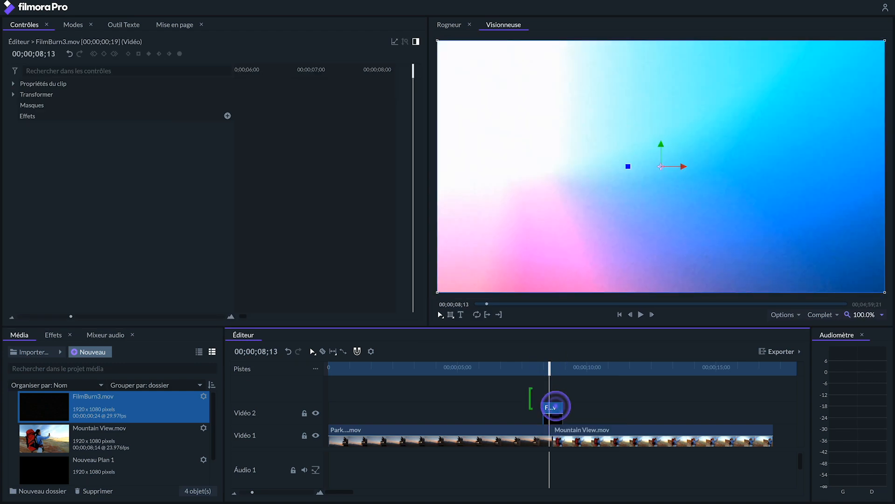
# Step: Set the Fusion mode of FilmBurn3.mov to Ajouter and play back the transition
pyautogui.click(16, 84)
pyautogui.click(145, 96)
pyautogui.click(150, 108)
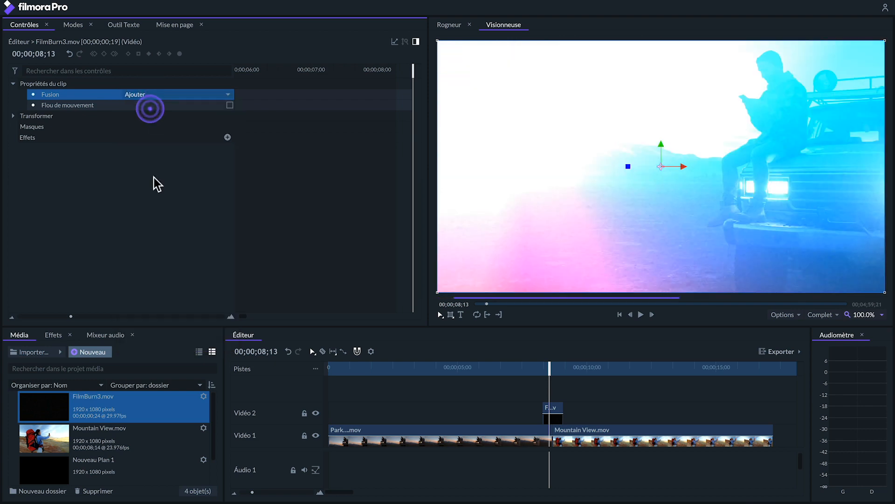
pyautogui.press('space')
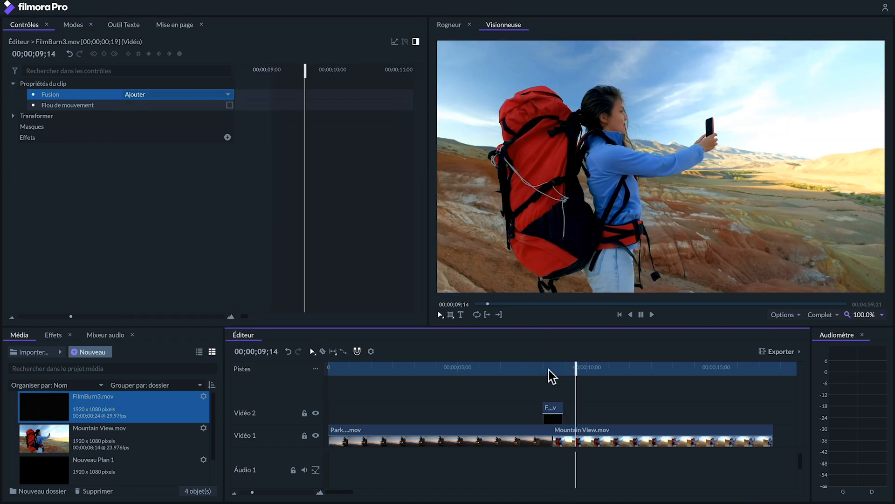
# Step: Change the Fusion mode of FilmBurn3.mov to Lumière douce with the playhead near the start of the clip
pyautogui.click(544, 367)
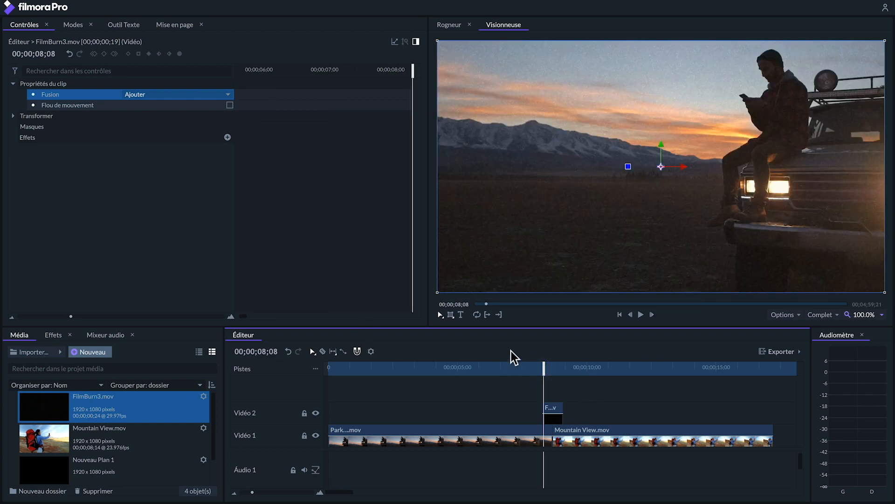
pyautogui.click(228, 94)
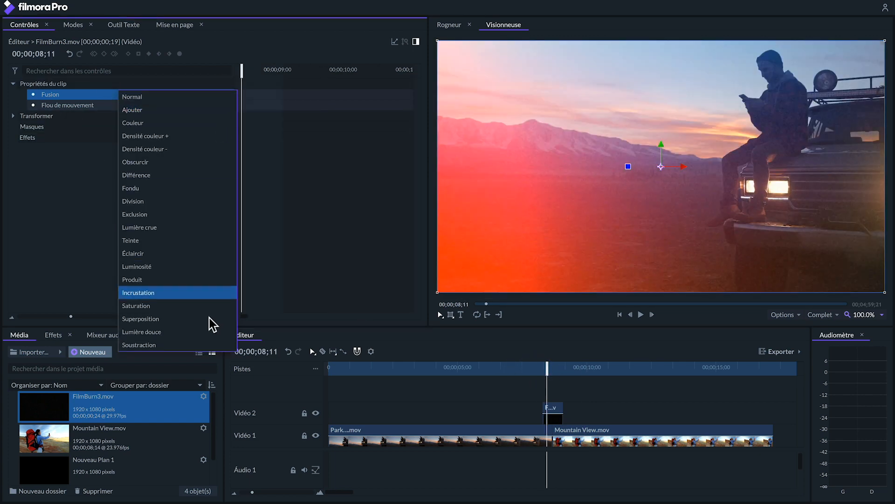
pyautogui.click(208, 336)
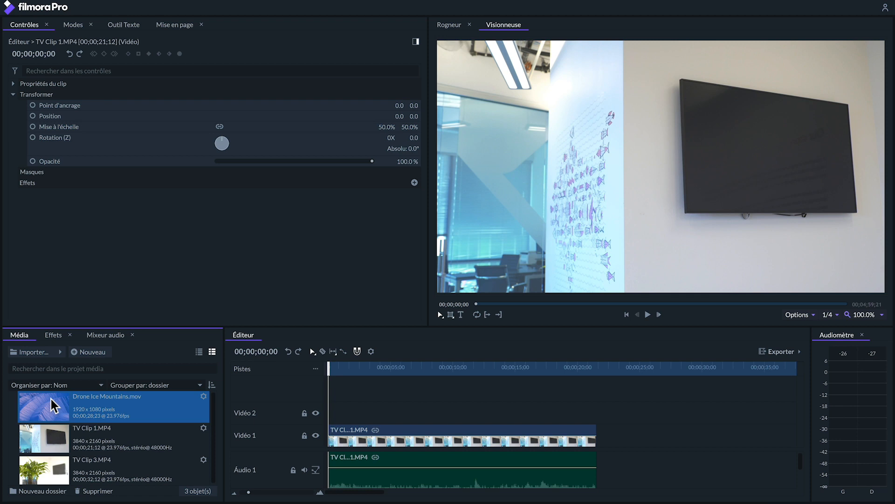
# Step: Place Drone Ice Mountains.mov on Vidéo 2 above TV Clip 1.MP4 and apply the Déformation quad effect to it
pyautogui.moveTo(54, 406); pyautogui.dragTo(317, 408)
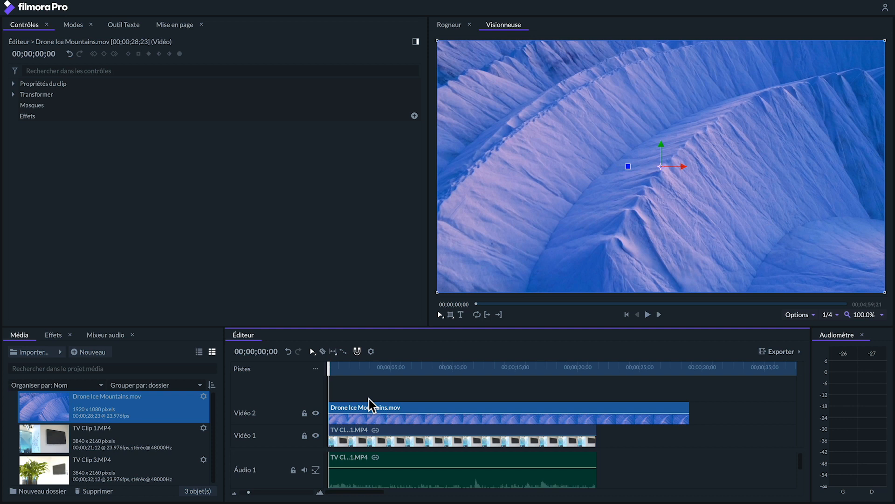
pyautogui.hotkey('ctrl', 'z')
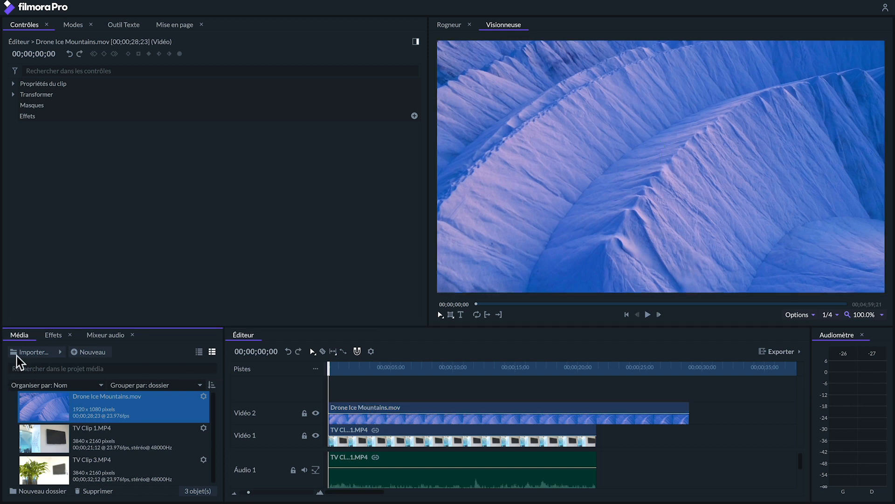
pyautogui.click(59, 335)
pyautogui.moveTo(36, 458); pyautogui.dragTo(338, 408)
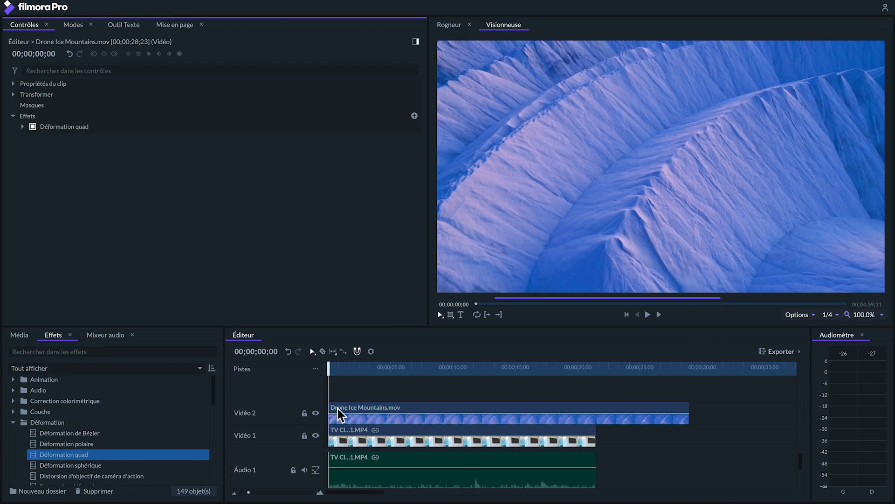
# Step: Fit the four Déformation quad corners of Drone Ice Mountains.mov to the corners of the wall-mounted TV screen
pyautogui.click(70, 127)
pyautogui.moveTo(438, 41); pyautogui.dragTo(683, 80)
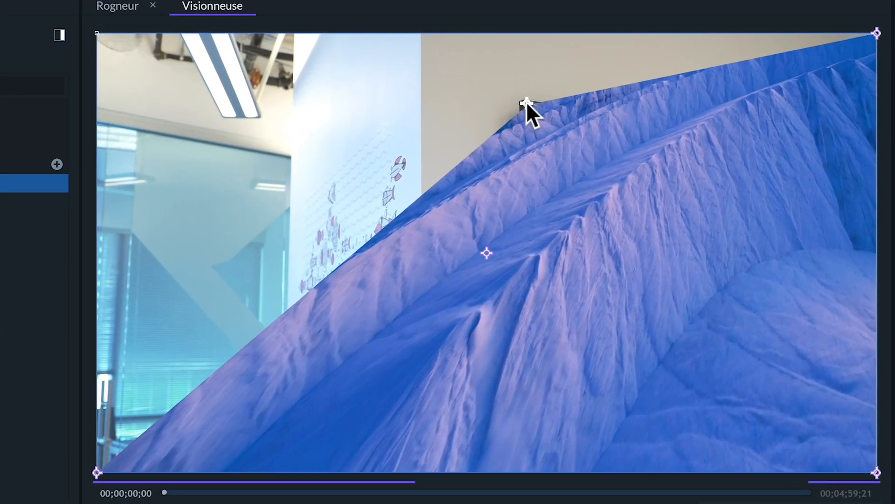
pyautogui.moveTo(877, 33); pyautogui.dragTo(811, 145)
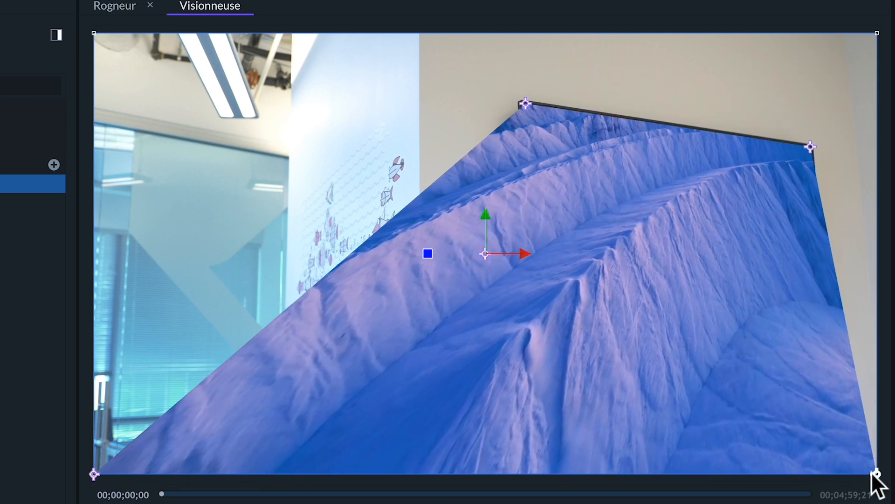
pyautogui.moveTo(876, 474); pyautogui.dragTo(826, 332)
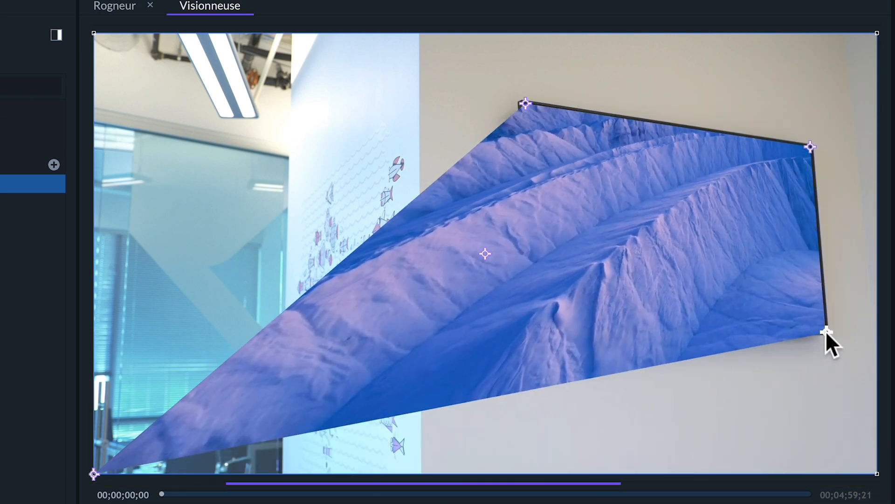
pyautogui.moveTo(326, 417); pyautogui.dragTo(532, 330)
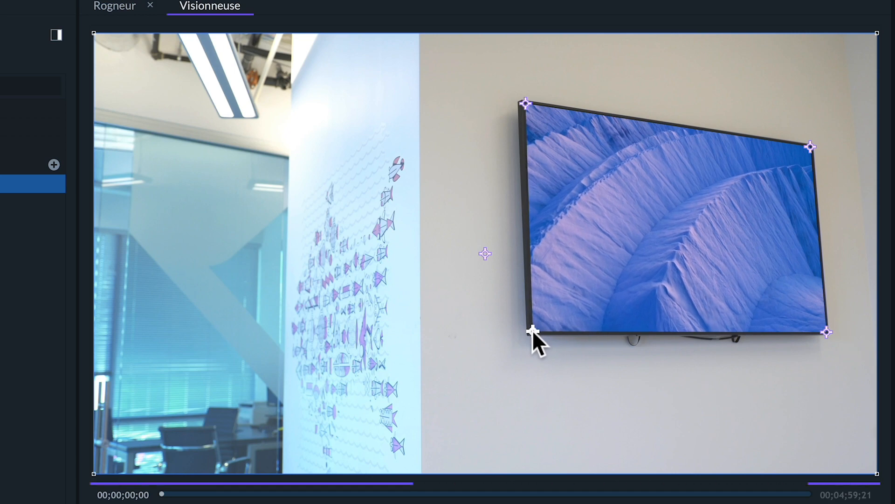
# Step: Check the quad fit on the TV screen by hiding the Vidéo 2 track and showing it again
pyautogui.click(523, 102)
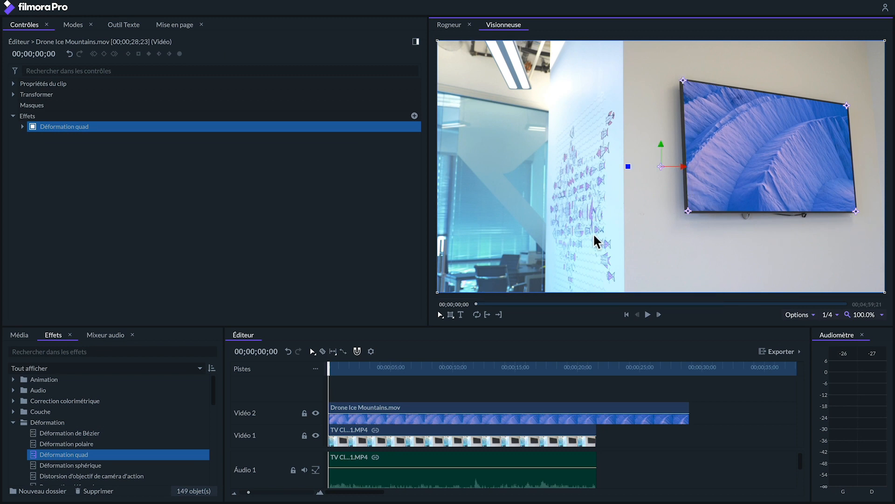
pyautogui.click(316, 413)
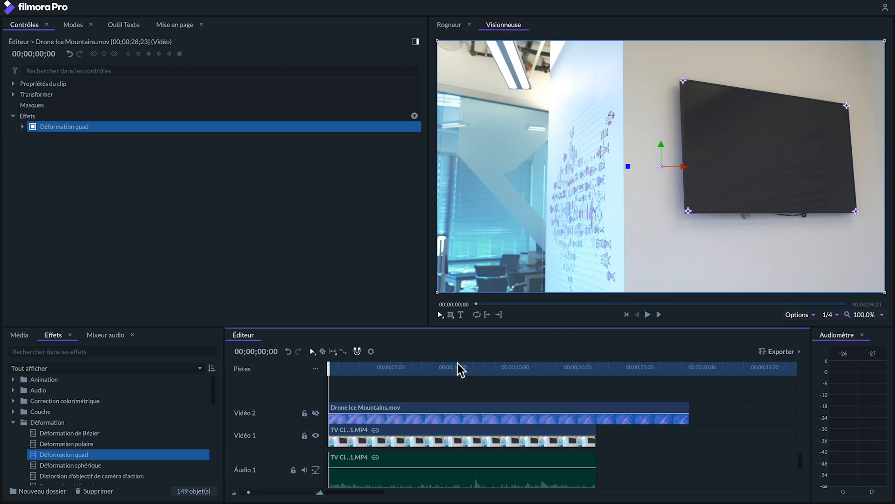
pyautogui.click(318, 414)
# Step: Set the Fusion mode of Drone Ice Mountains.mov on Vidéo 2 to Superposition
pyautogui.click(362, 409)
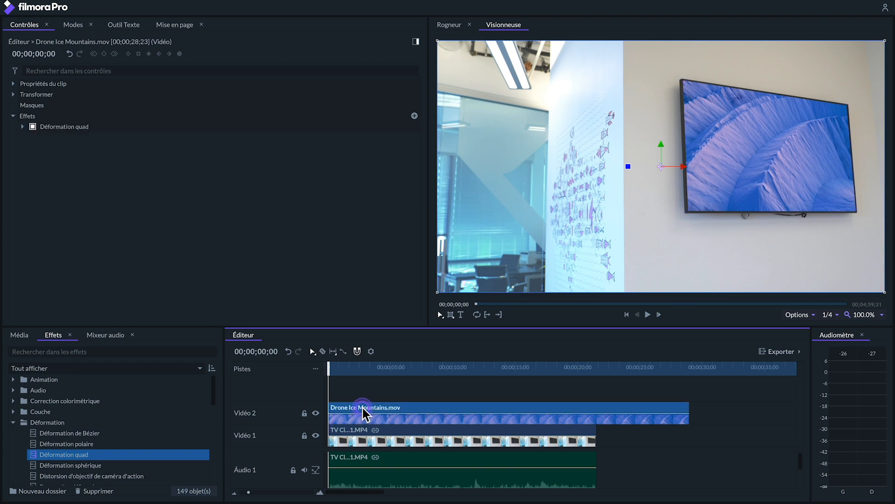
pyautogui.click(13, 83)
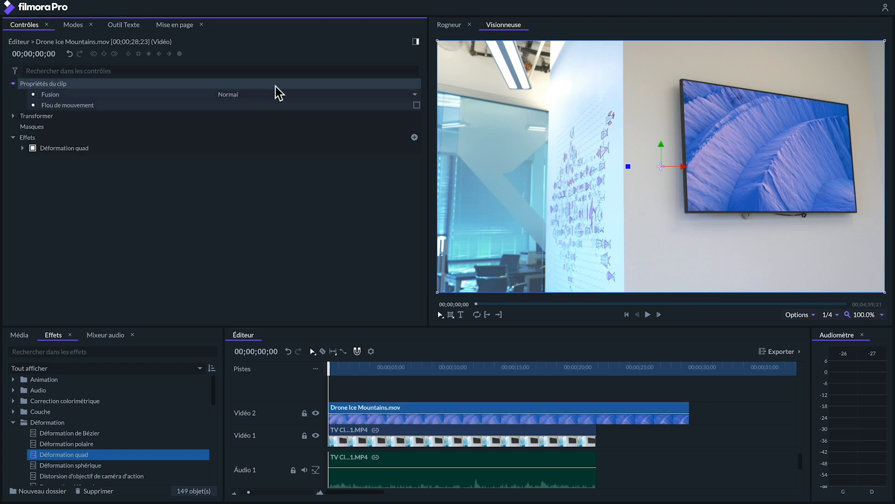
pyautogui.click(415, 94)
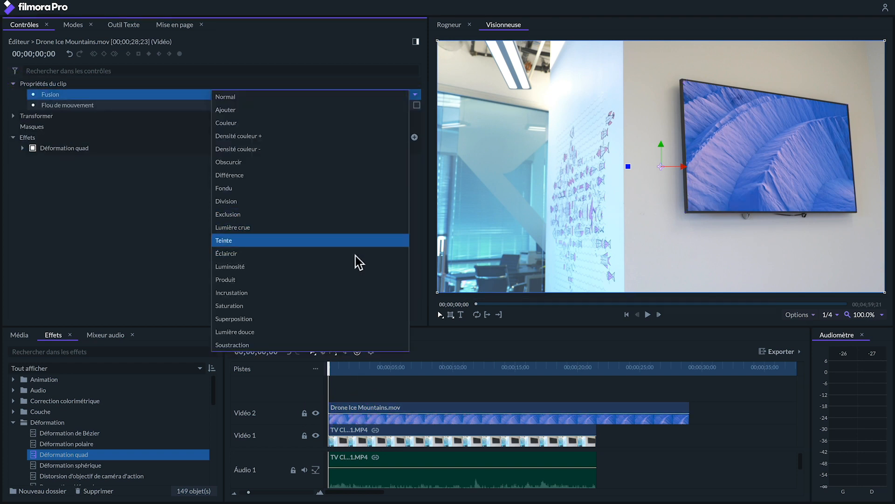
pyautogui.click(351, 316)
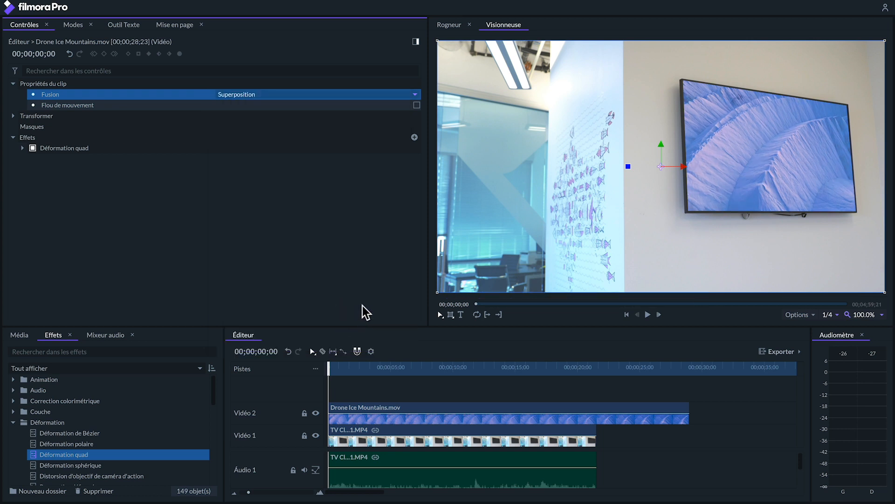
# Step: Apply the Grunge effect Lignes de scan to Drone Ice Mountains.mov and move it above Déformation quad in the effect order
pyautogui.scroll(-10, 133, 434)
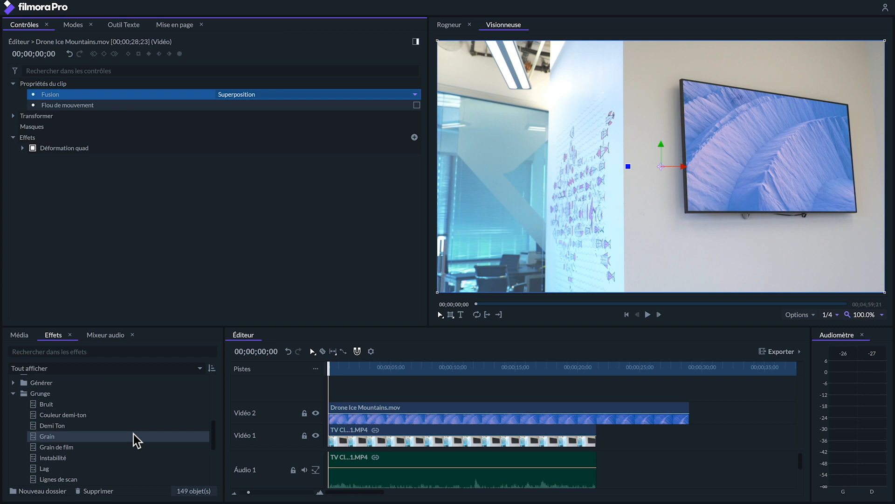
pyautogui.moveTo(63, 457); pyautogui.dragTo(361, 413)
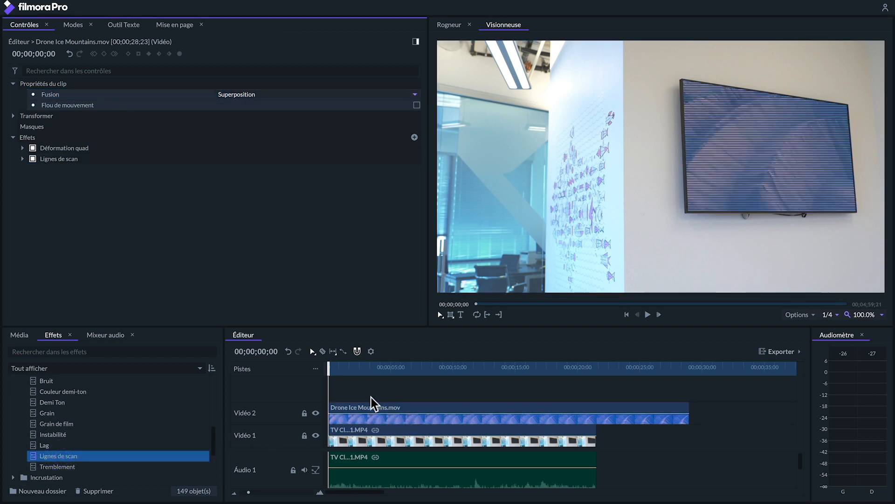
pyautogui.moveTo(81, 160); pyautogui.dragTo(82, 146)
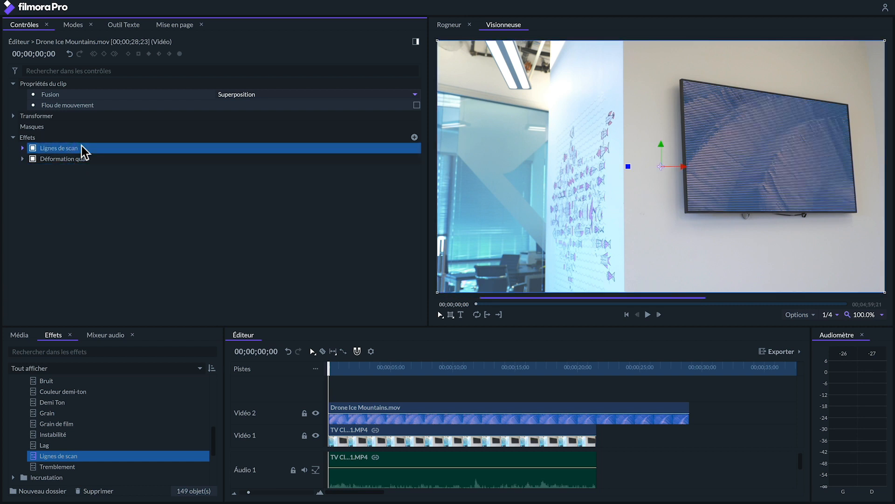
# Step: Choose the Léger preset for the Lignes de scan effect
pyautogui.click(23, 149)
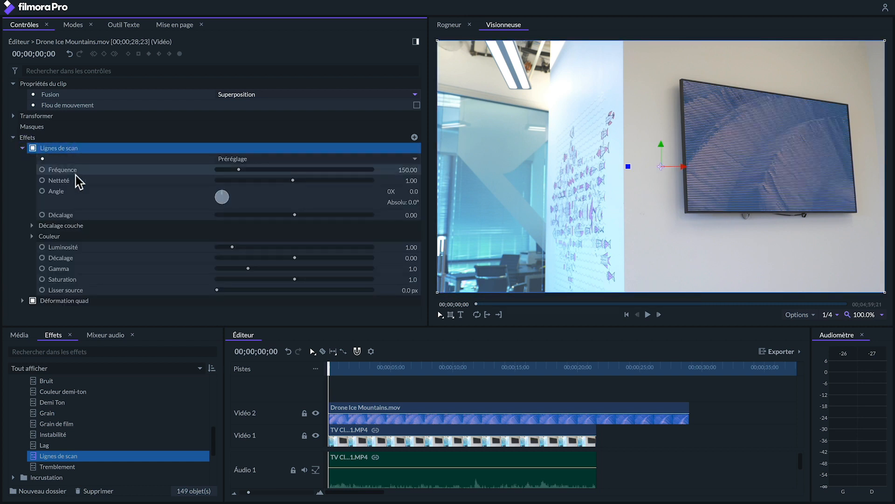
pyautogui.click(414, 160)
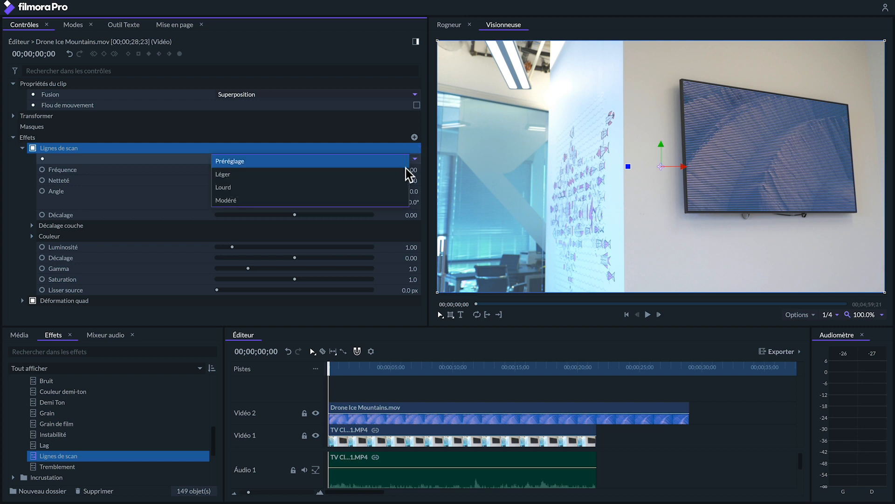
pyautogui.click(403, 175)
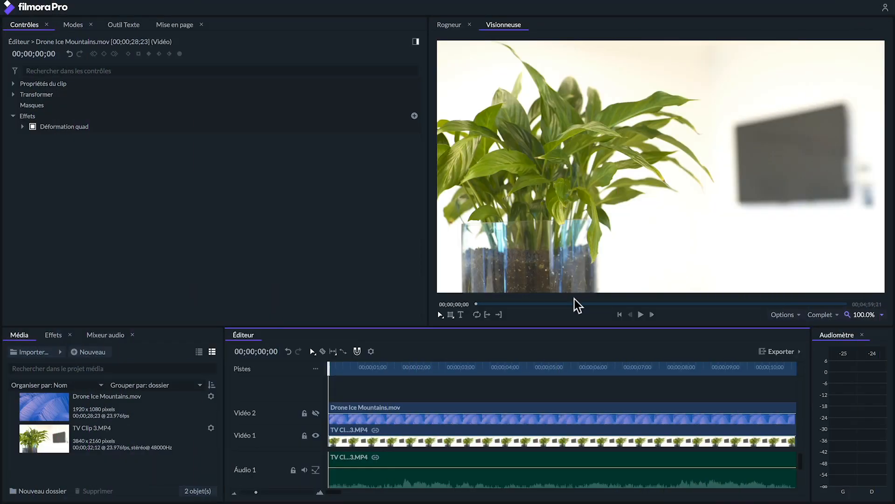
# Step: In the TV Clip 3.MP4 composition, show the Vidéo 2 track and apply the Flou effect to Drone Ice Mountains.mov
pyautogui.click(317, 412)
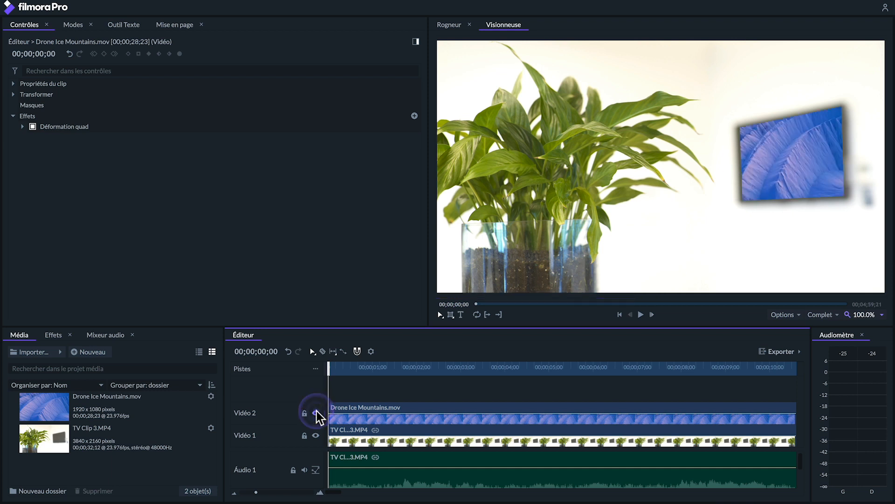
pyautogui.click(342, 405)
pyautogui.click(53, 335)
pyautogui.click(47, 351)
pyautogui.write('flou')
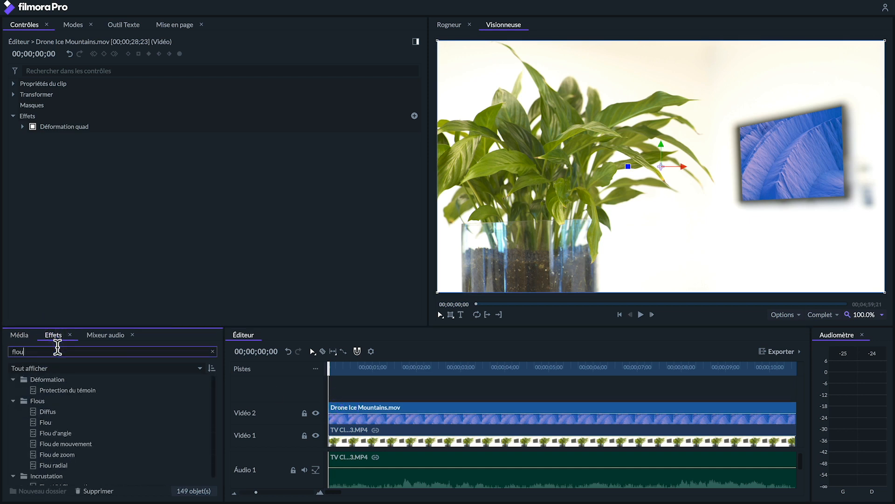
pyautogui.moveTo(58, 424); pyautogui.dragTo(357, 408)
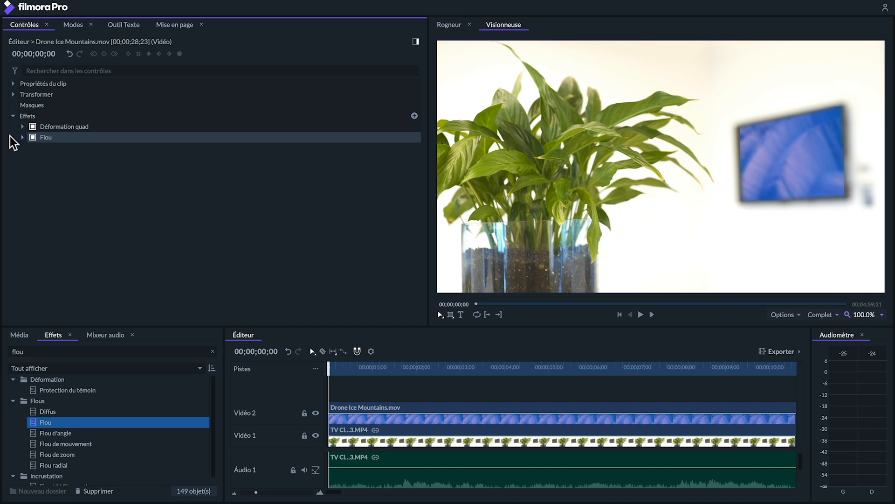
# Step: Turn off Verrouiller au côté in the Flou effect, set its Rayon to 15 px, and play back the timeline
pyautogui.click(22, 137)
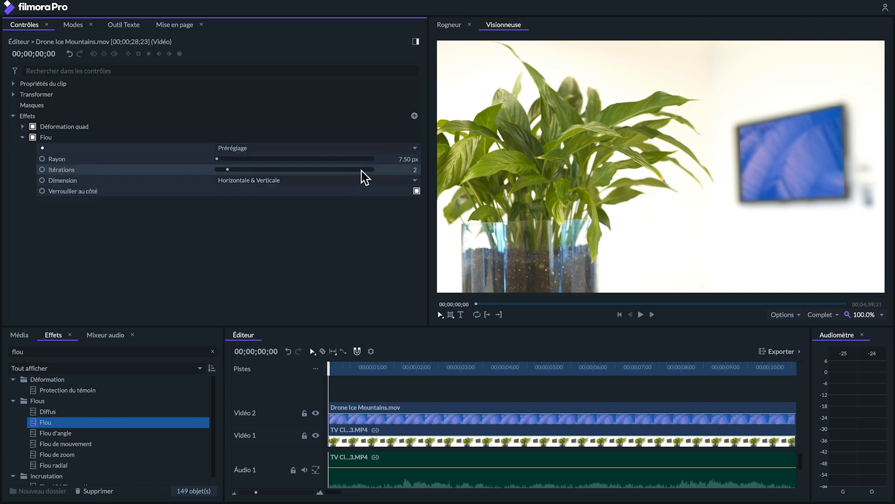
pyautogui.click(418, 191)
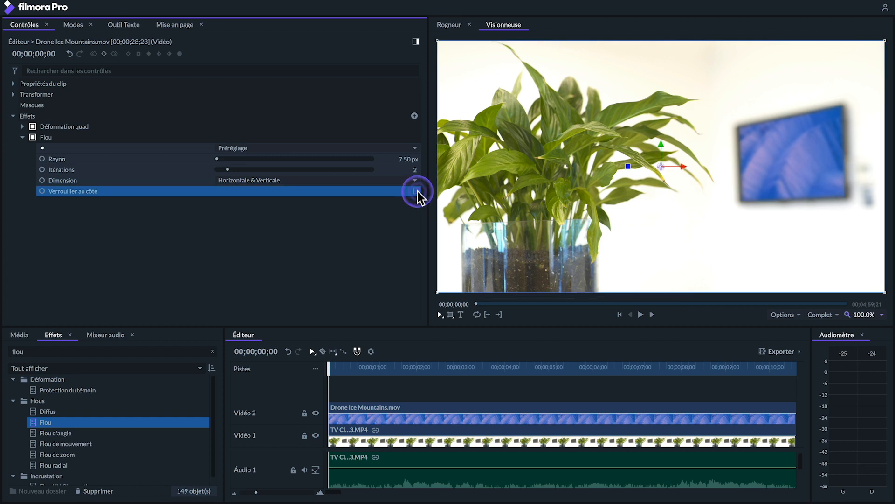
pyautogui.click(407, 159)
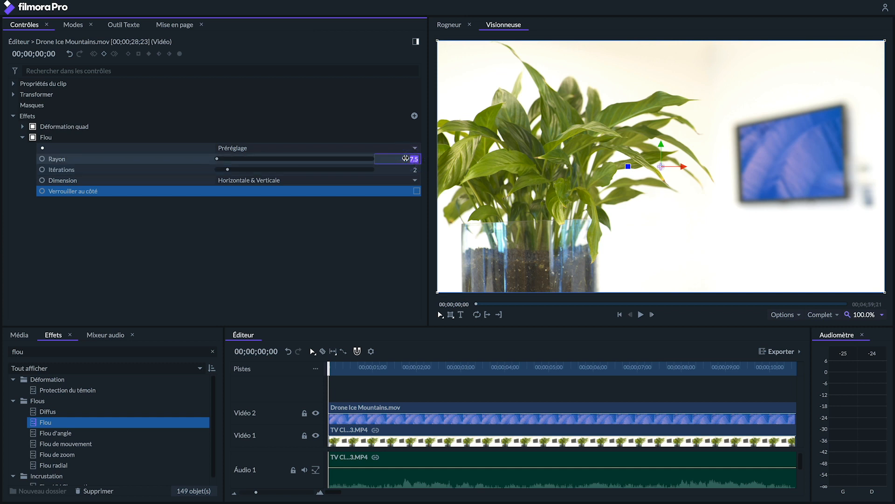
pyautogui.write('15')
pyautogui.press('Return')
pyautogui.click(373, 390)
pyautogui.press('space')
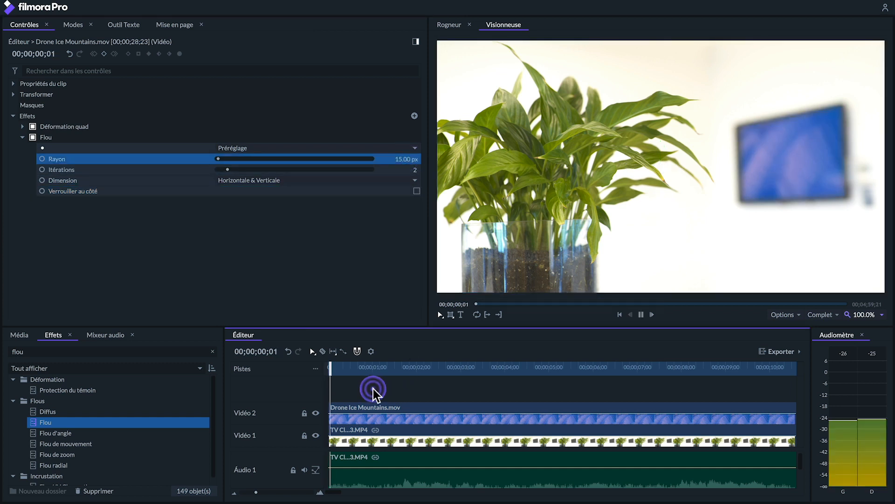